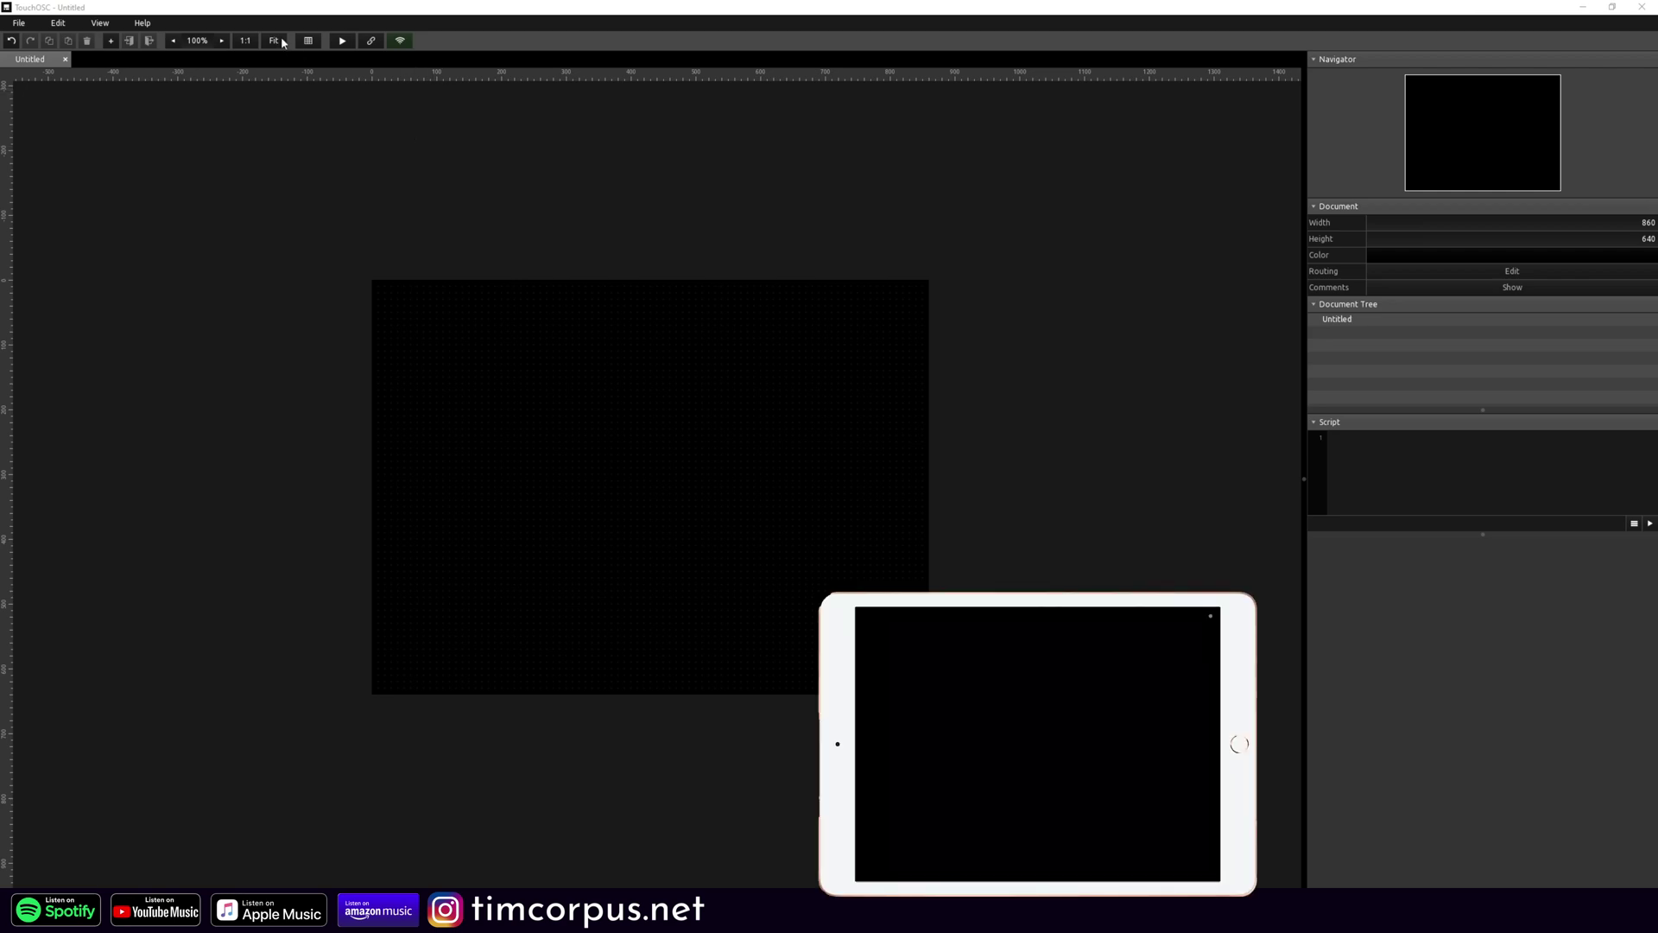
- Add a large label at the top-left of the layout with text size 31
{"action": "left_click", "coordinate": [280, 38]}
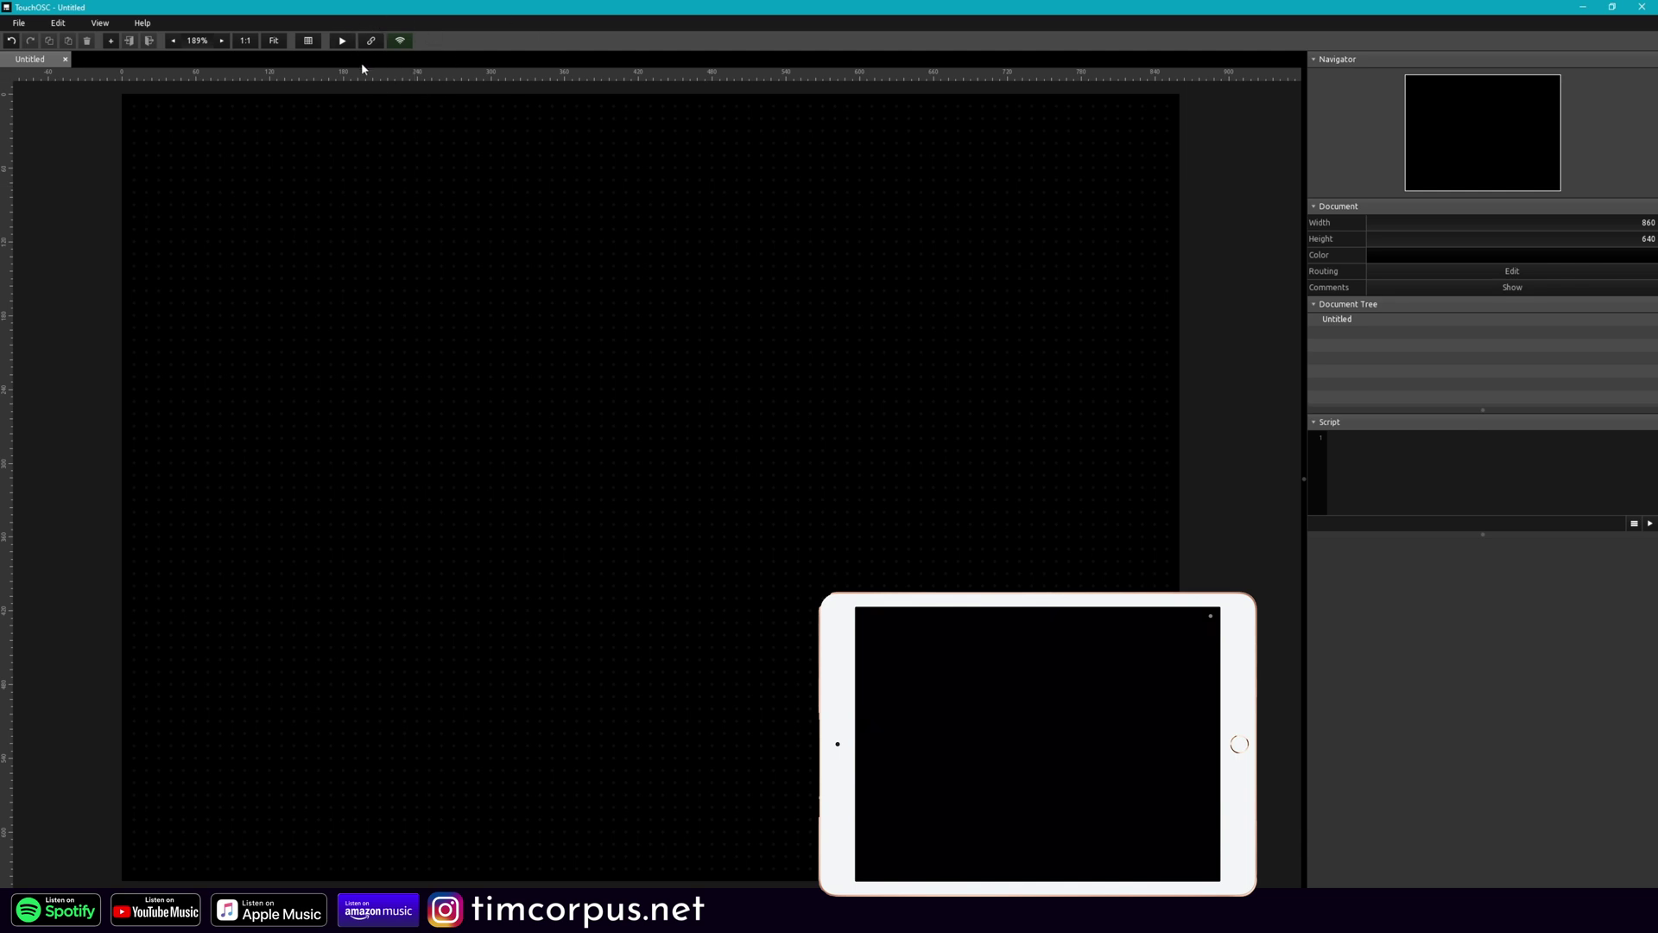
{"action": "right_click", "coordinate": [279, 233]}
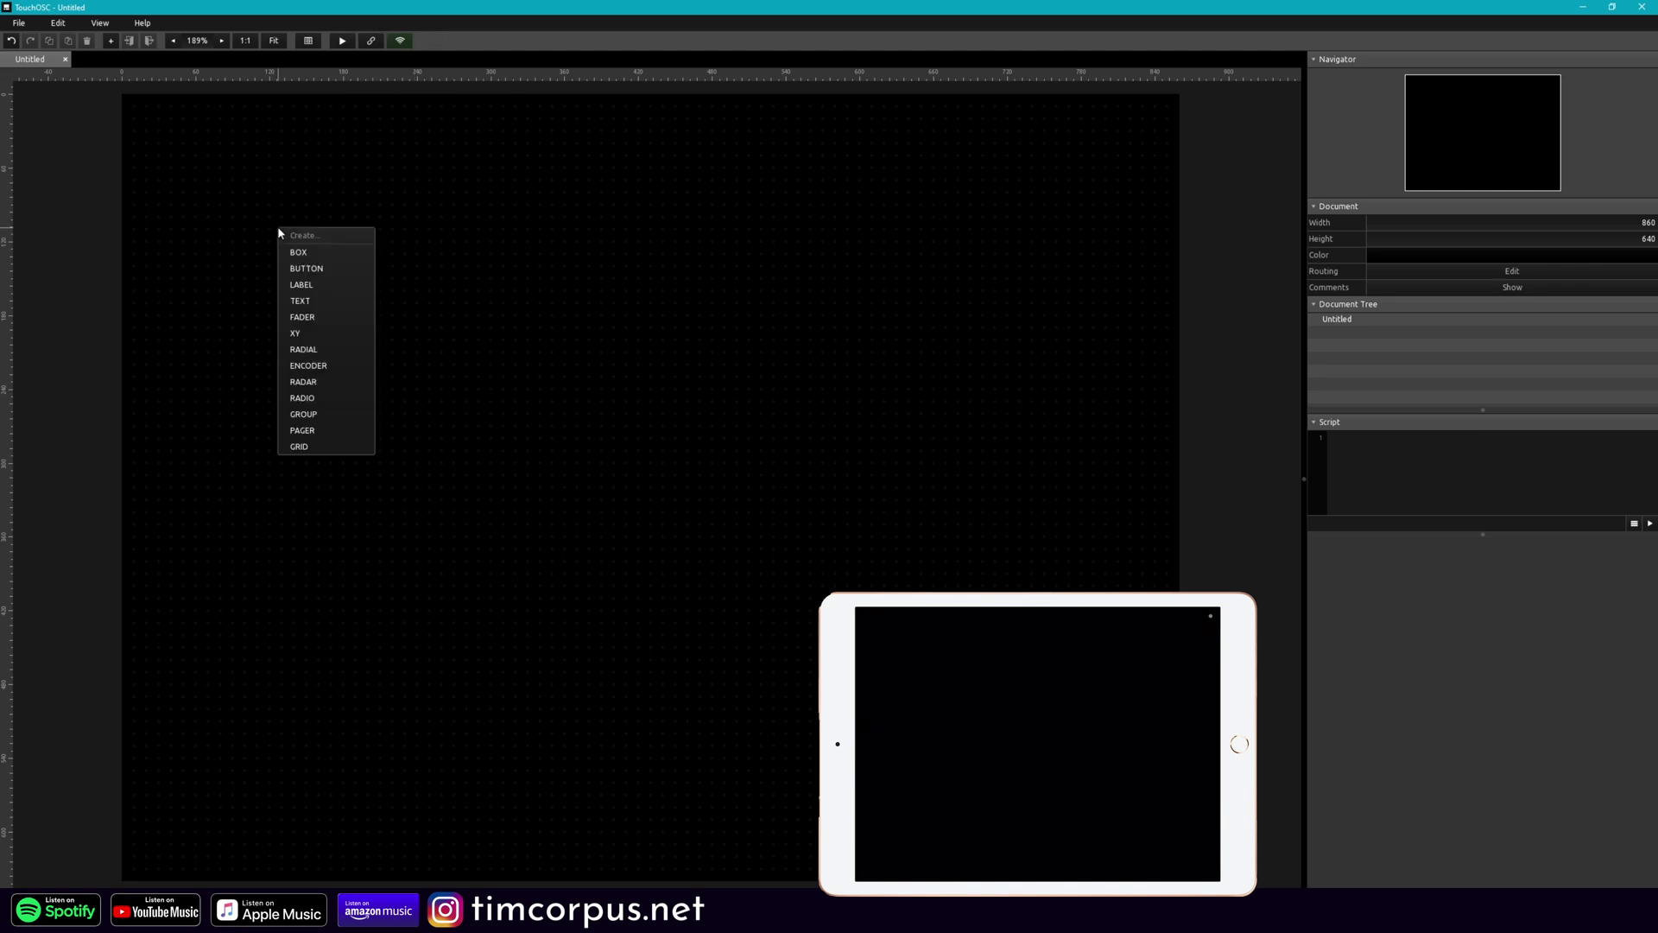
{"action": "left_click", "coordinate": [303, 282]}
{"action": "left_click_drag", "start_coordinate": [377, 259], "coordinate": [314, 192]}
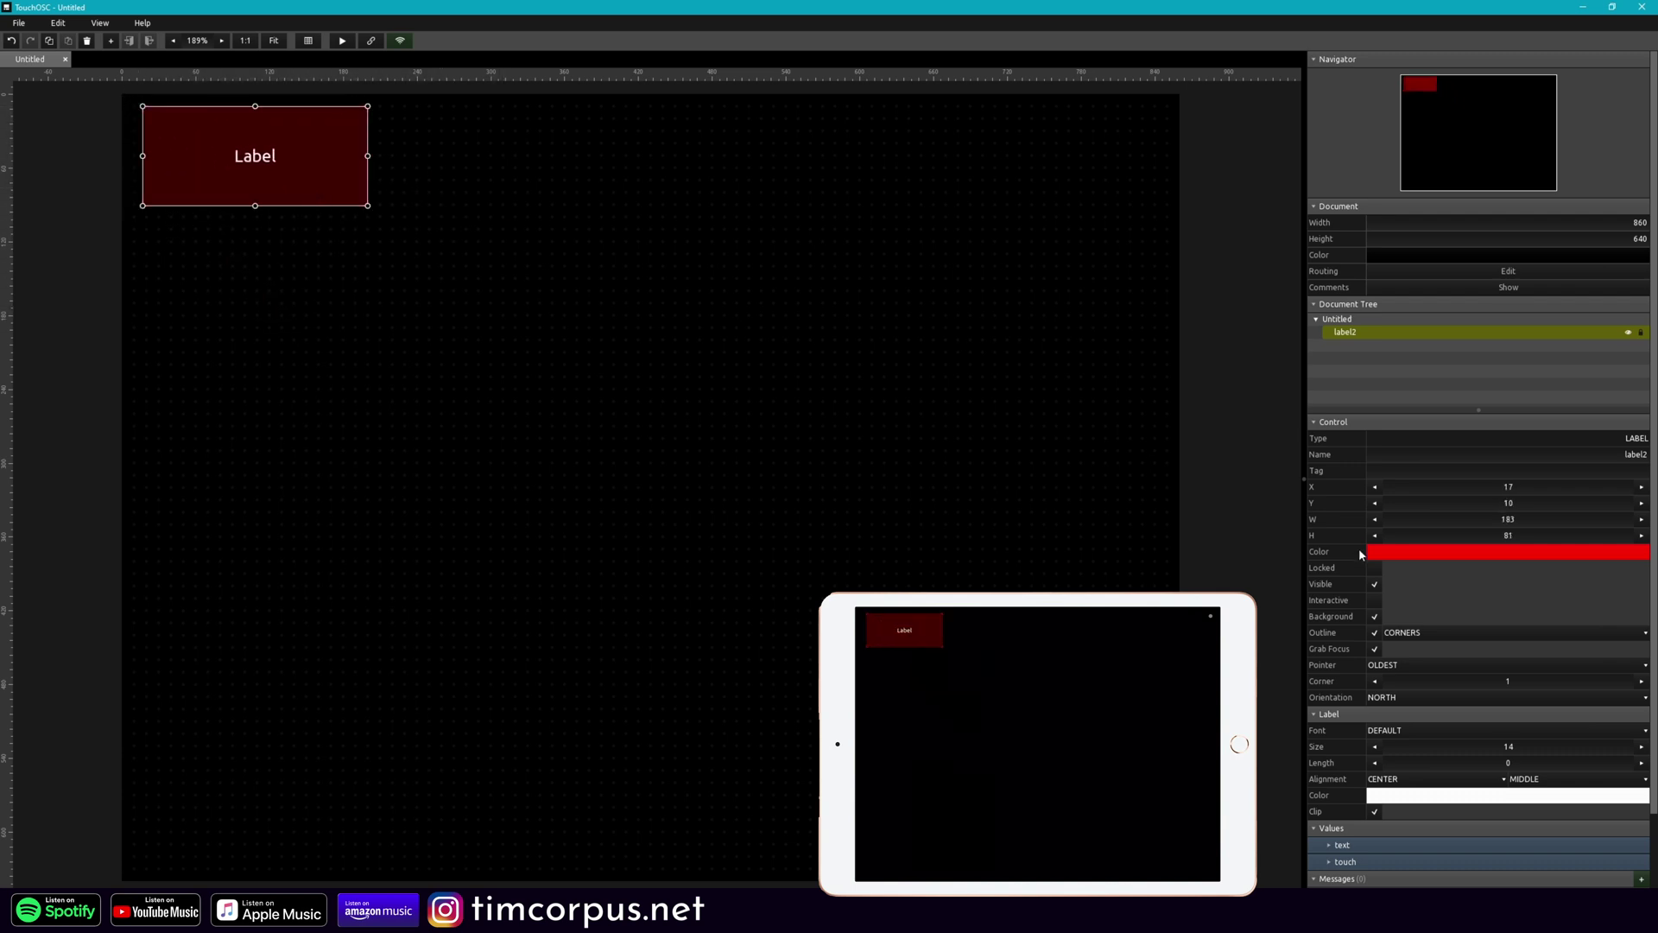
{"action": "left_click", "coordinate": [1642, 746]}
{"action": "left_click", "coordinate": [1642, 747]}
{"action": "left_click", "coordinate": [1642, 747]}
{"action": "left_click", "coordinate": [1644, 747]}
{"action": "left_click", "coordinate": [1643, 747]}
{"action": "left_click", "coordinate": [1644, 747]}
{"action": "left_click", "coordinate": [1644, 747]}
{"action": "left_click", "coordinate": [1644, 747]}
{"action": "left_click", "coordinate": [1644, 747]}
{"action": "left_click", "coordinate": [1643, 747]}
{"action": "left_click", "coordinate": [243, 234]}
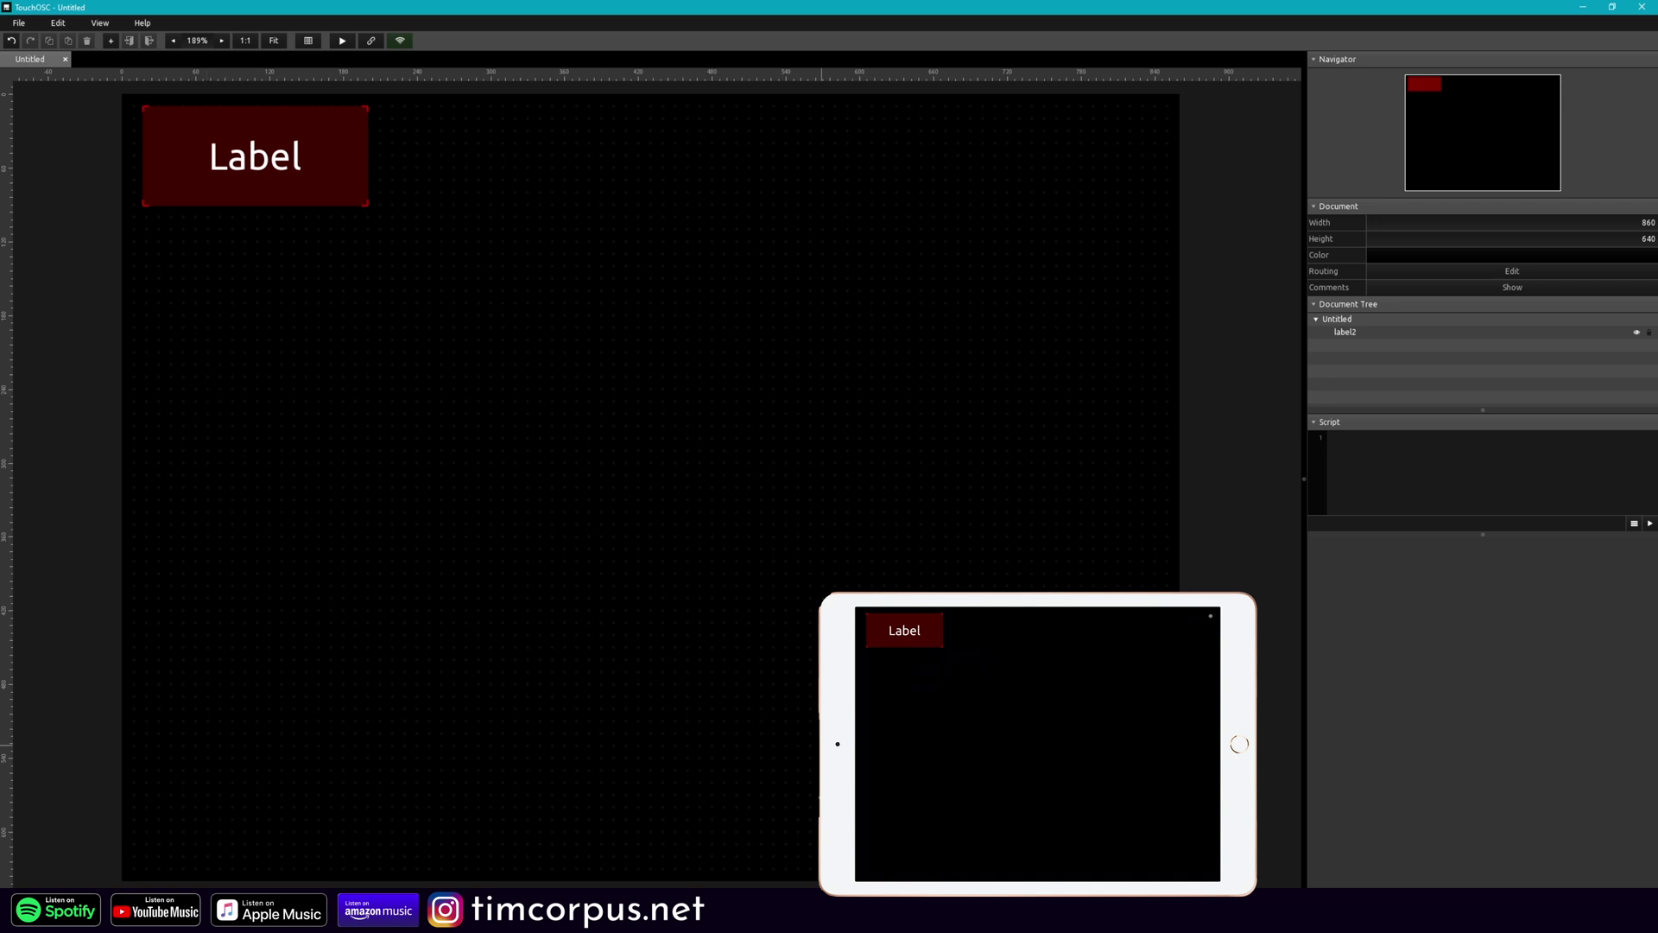
- Add a fader in the lower left with a small label fitted above it
{"action": "right_click", "coordinate": [246, 464]}
{"action": "left_click", "coordinate": [268, 517]}
{"action": "left_click_drag", "start_coordinate": [271, 600], "coordinate": [173, 755]}
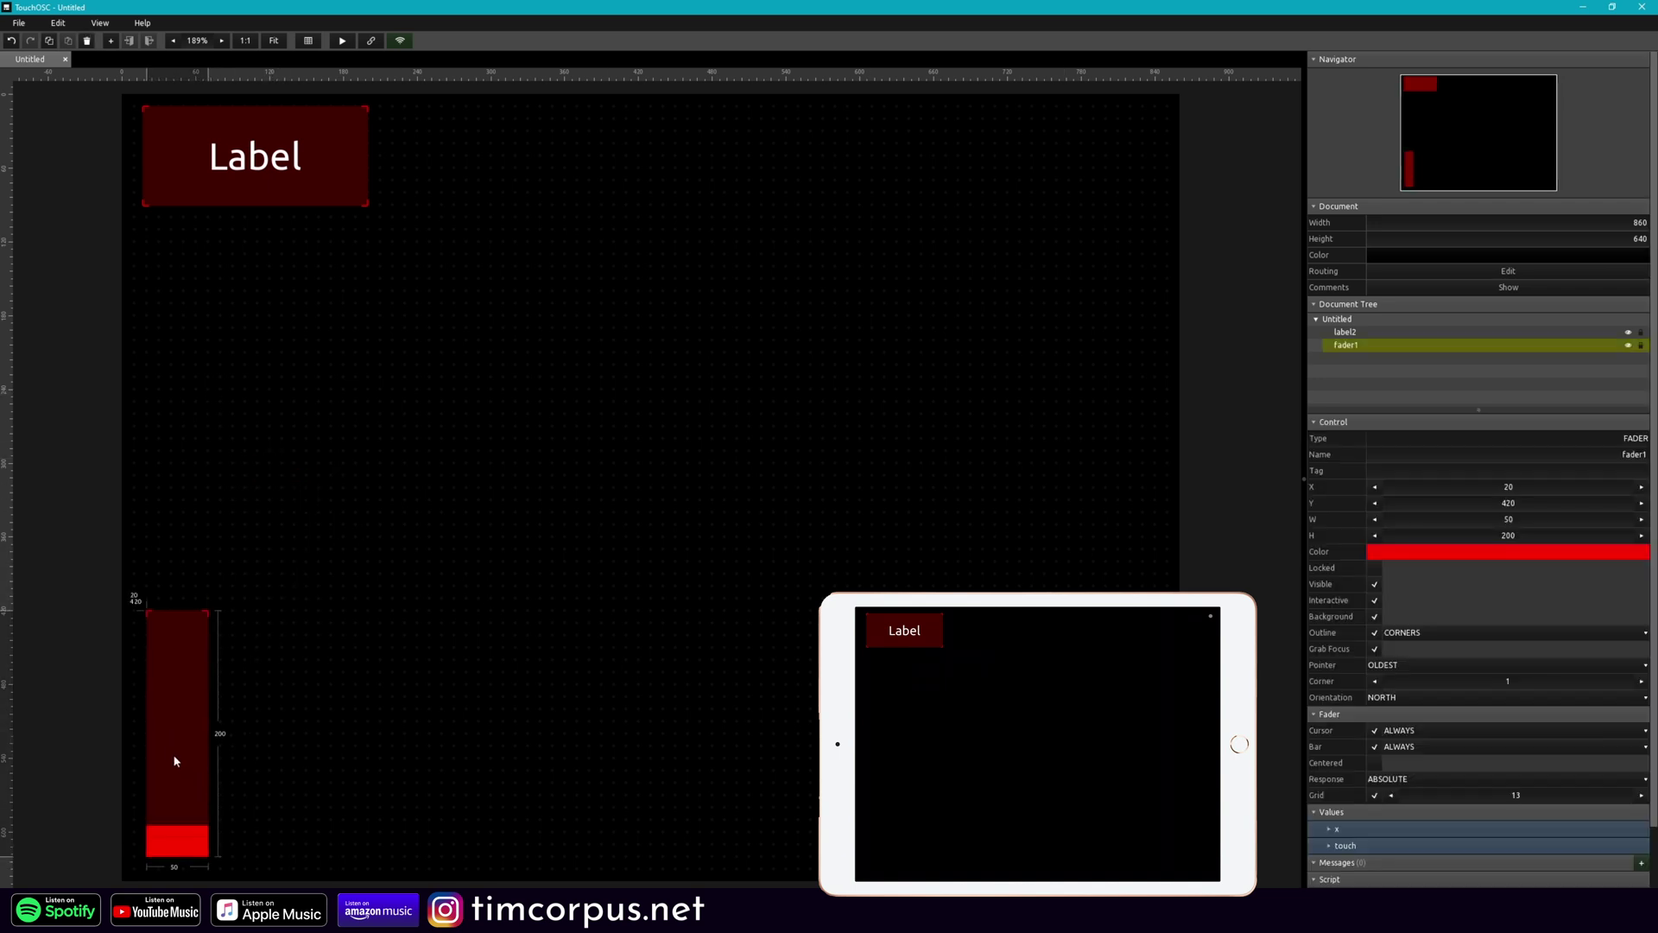
{"action": "right_click", "coordinate": [170, 567]}
{"action": "left_click", "coordinate": [194, 684]}
{"action": "left_click_drag", "start_coordinate": [259, 576], "coordinate": [207, 576]}
- Duplicate the label-and-fader pair into four columns along the bottom and color them white
{"action": "left_click", "coordinate": [177, 735], "text": "shift"}
{"action": "key", "text": "ctrl+d"}
{"action": "left_click_drag", "start_coordinate": [177, 734], "coordinate": [248, 685]}
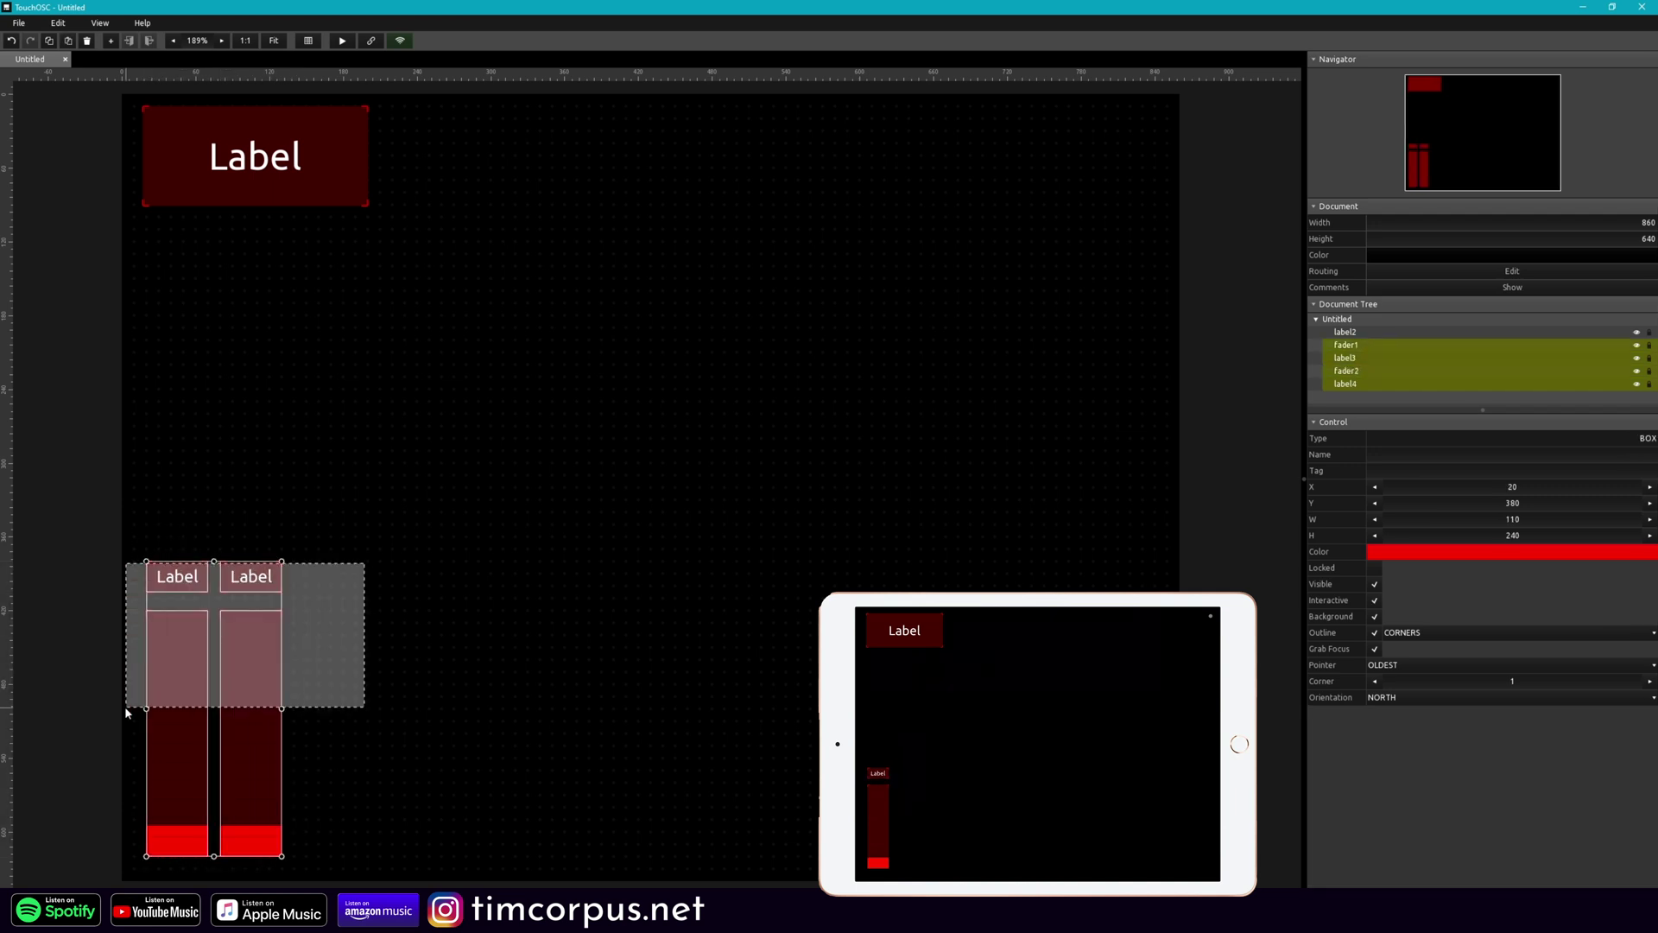
{"action": "key", "text": "ctrl+d"}
{"action": "left_click_drag", "start_coordinate": [267, 748], "coordinate": [449, 864]}
{"action": "left_click_drag", "start_coordinate": [130, 553], "coordinate": [449, 864]}
{"action": "left_click", "coordinate": [1402, 553]}
{"action": "left_click", "coordinate": [1402, 580]}
{"action": "left_click", "coordinate": [148, 296]}
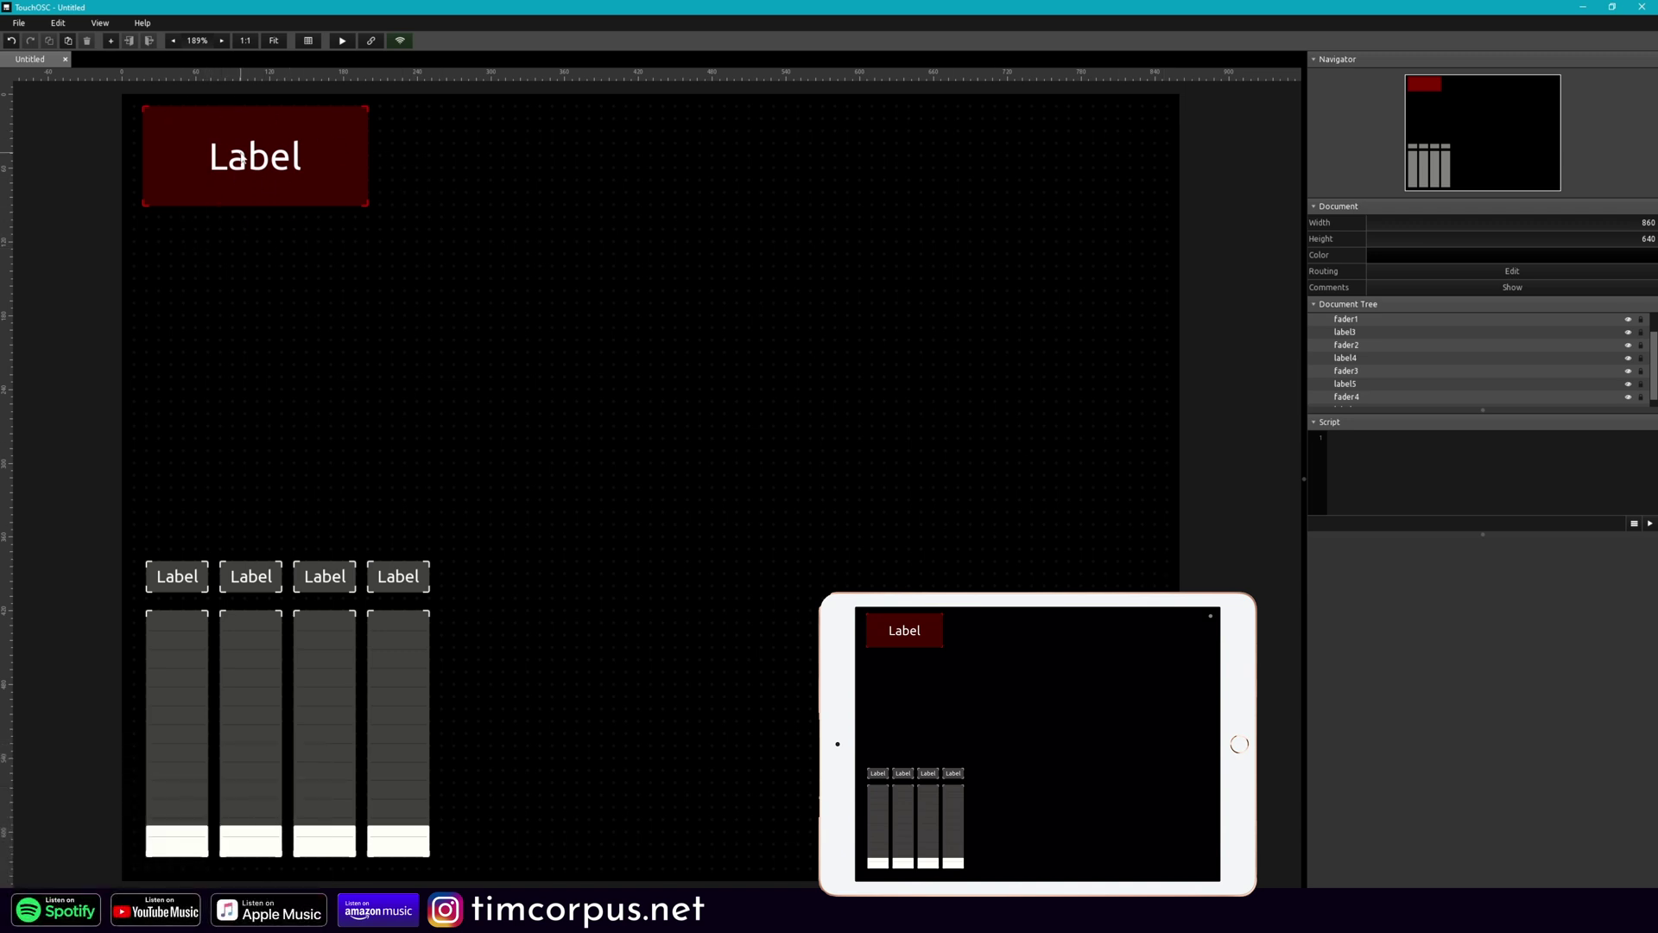
- Give the big label an OSC message with the constant address /scene
{"action": "left_click", "coordinate": [264, 115]}
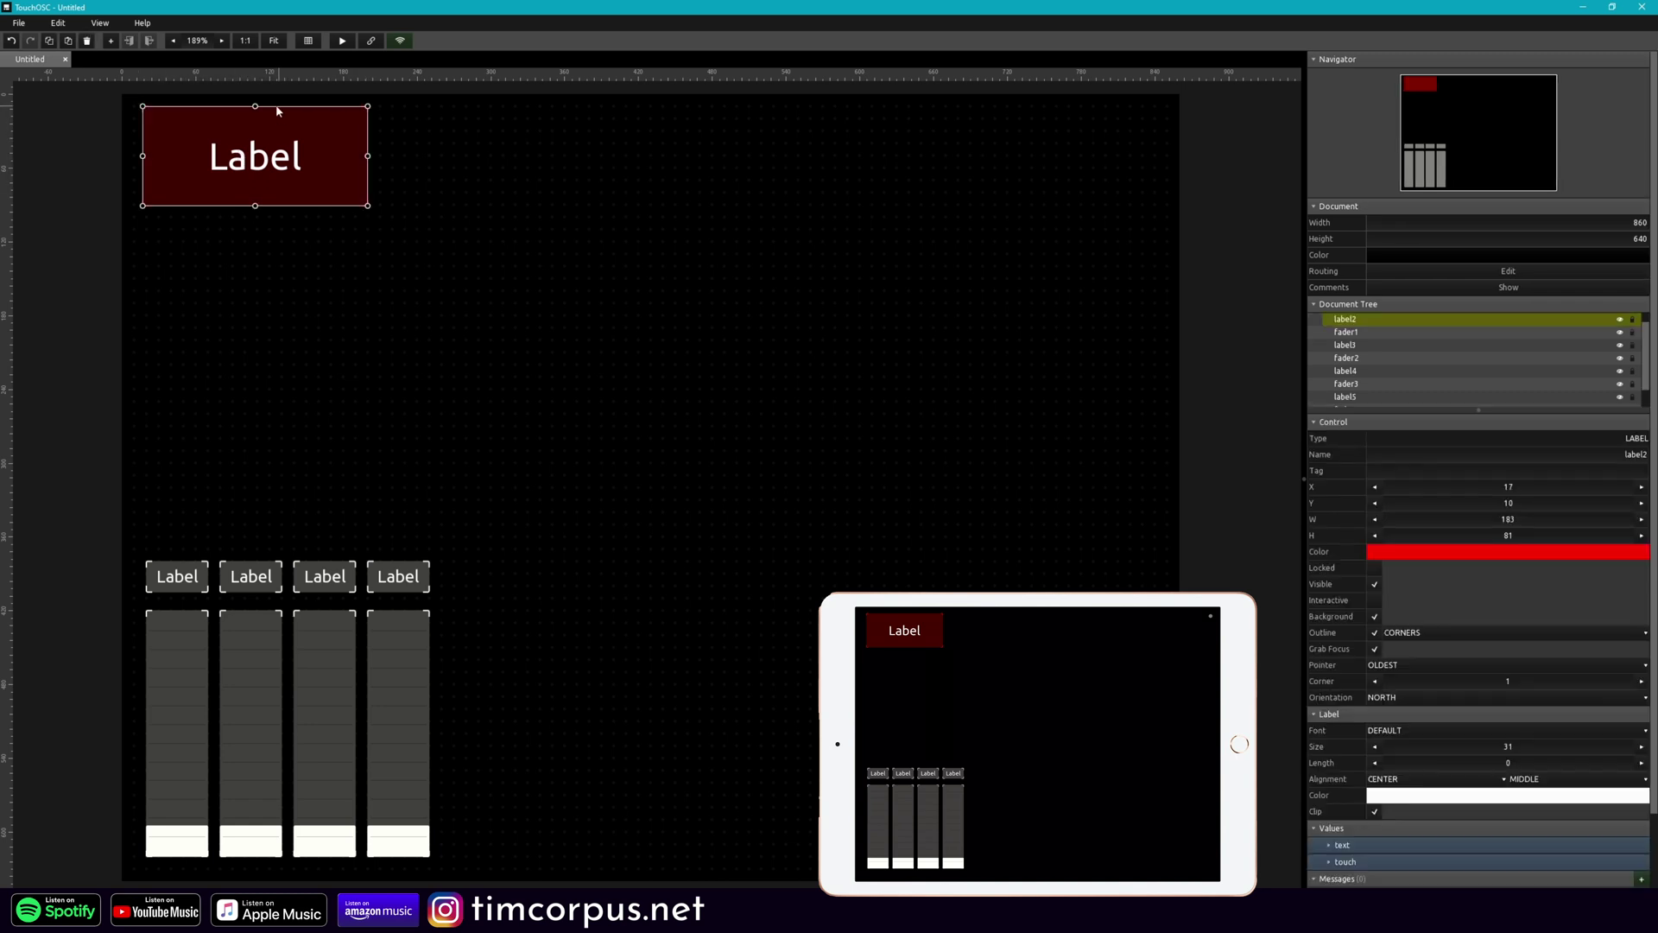
{"action": "scroll", "coordinate": [1469, 570], "scroll_direction": "down", "scroll_amount": 2}
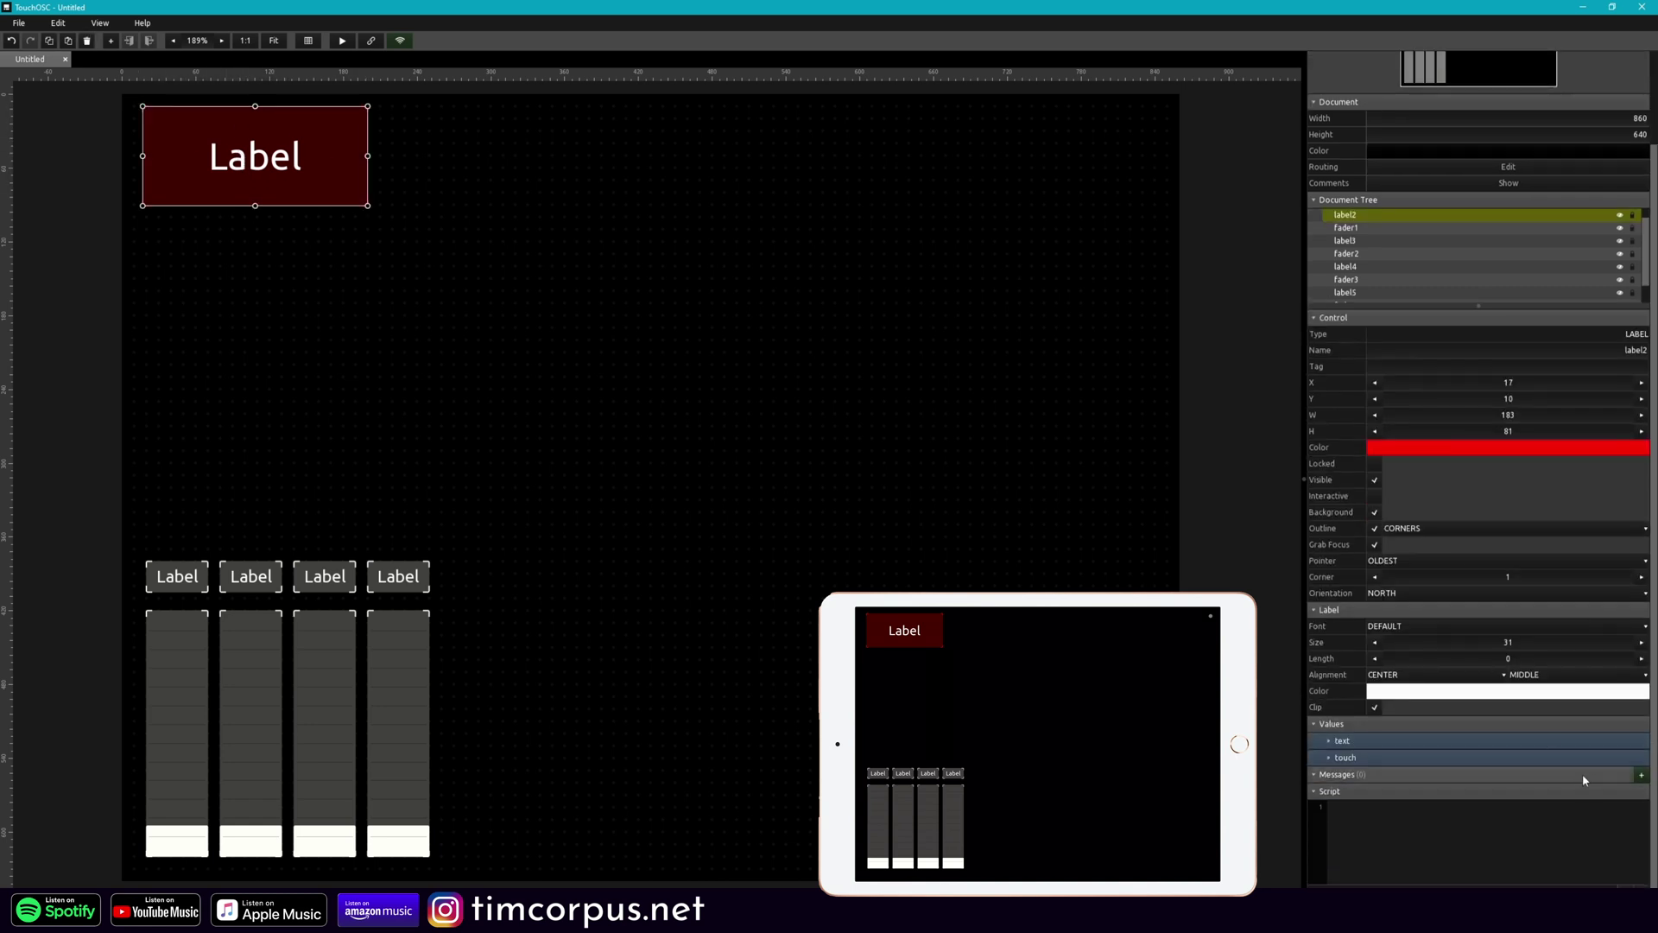
{"action": "left_click", "coordinate": [1645, 777]}
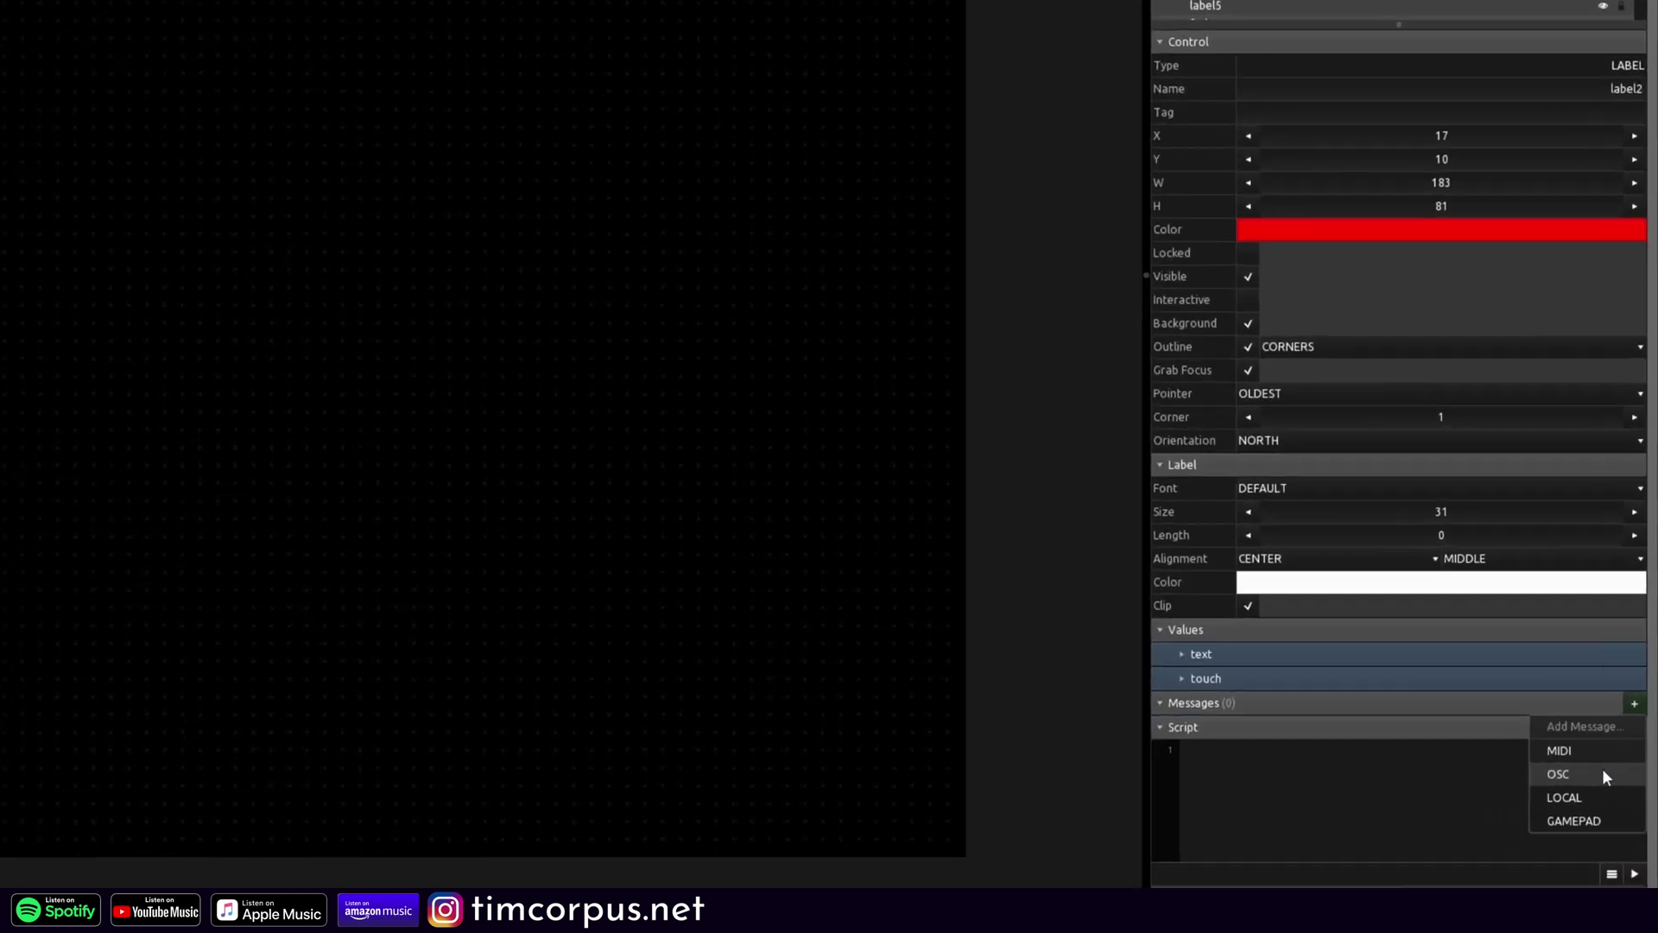
{"action": "left_click", "coordinate": [1629, 834]}
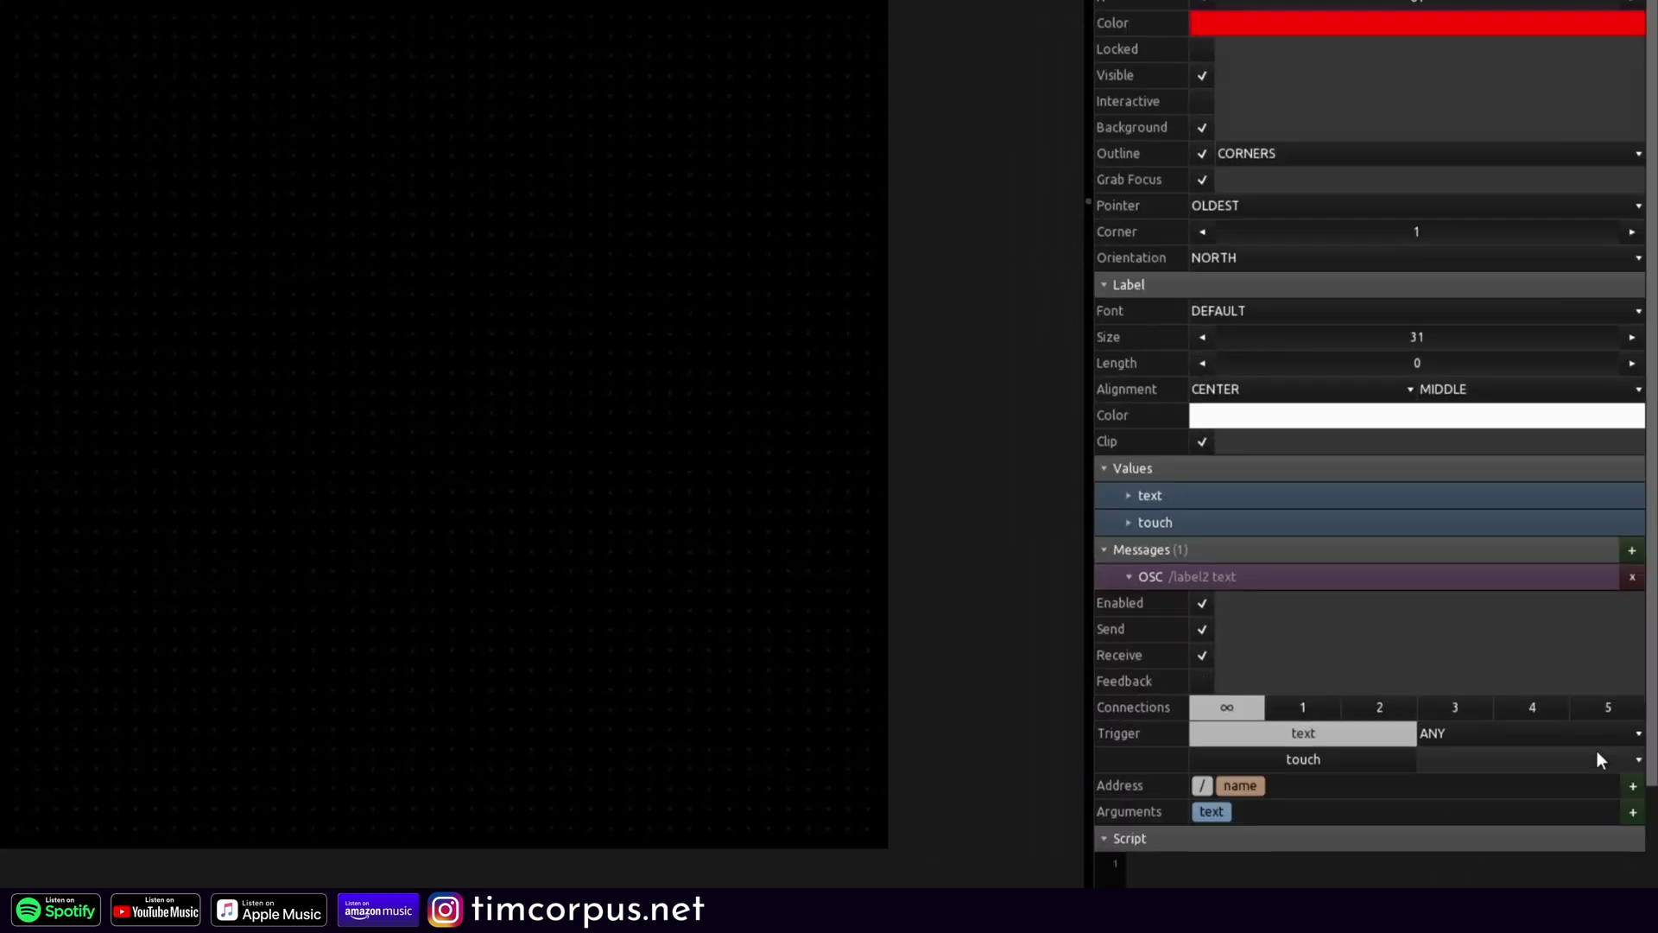
{"action": "left_click", "coordinate": [1248, 783]}
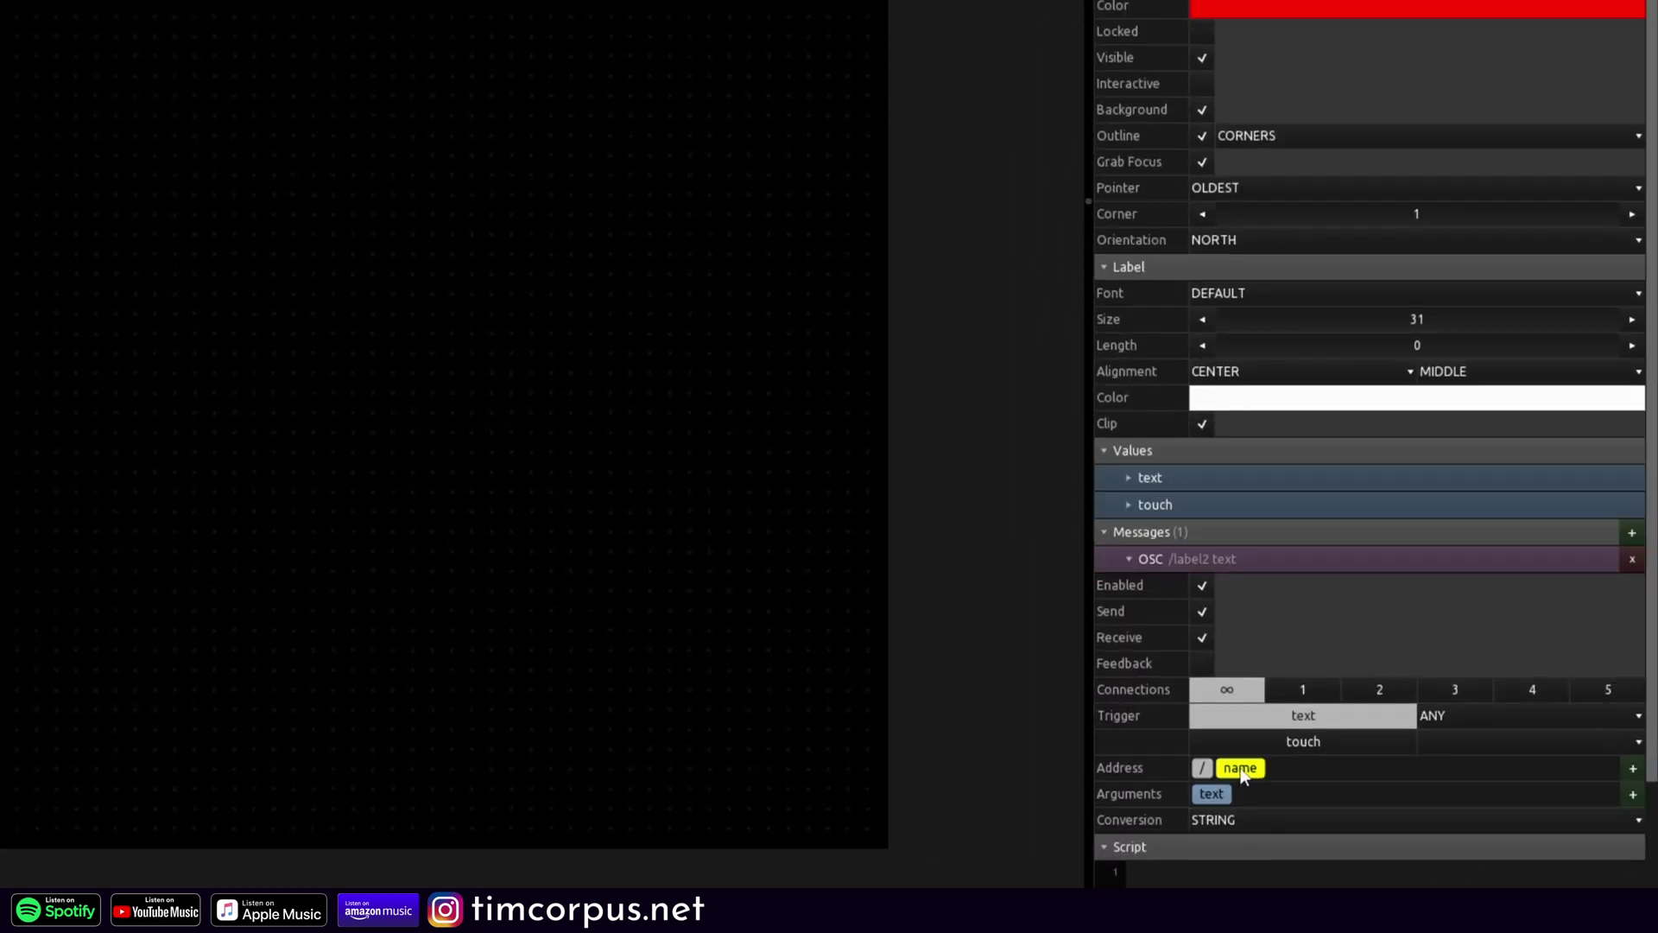
{"action": "key", "text": "Delete"}
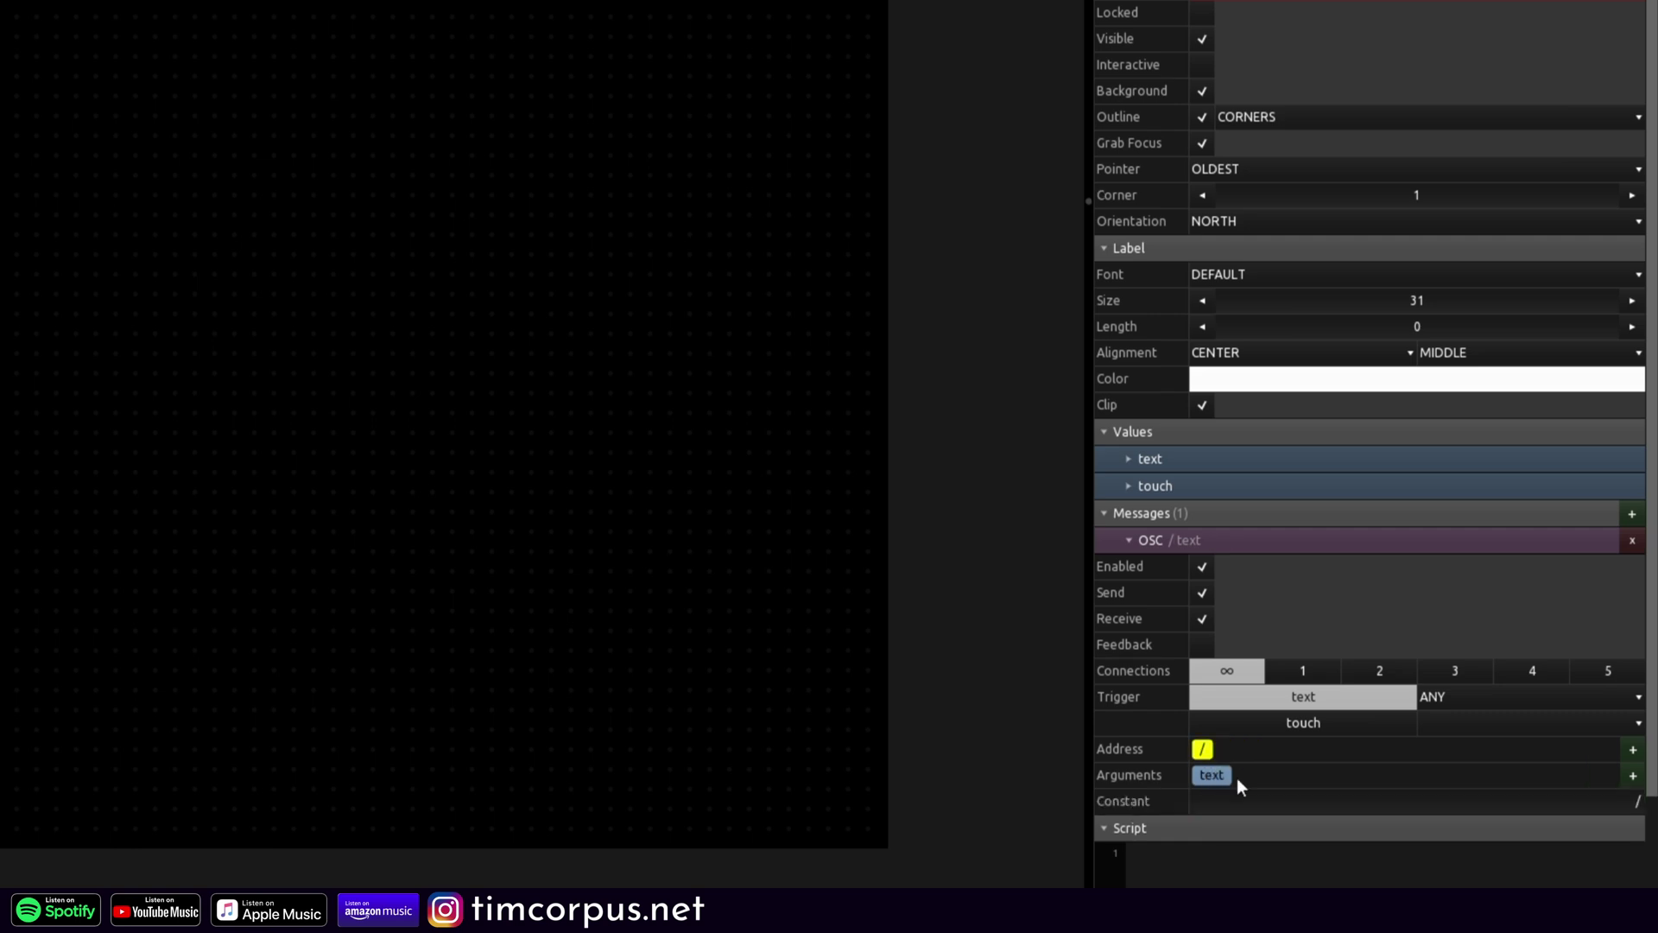
{"action": "left_click", "coordinate": [1209, 801]}
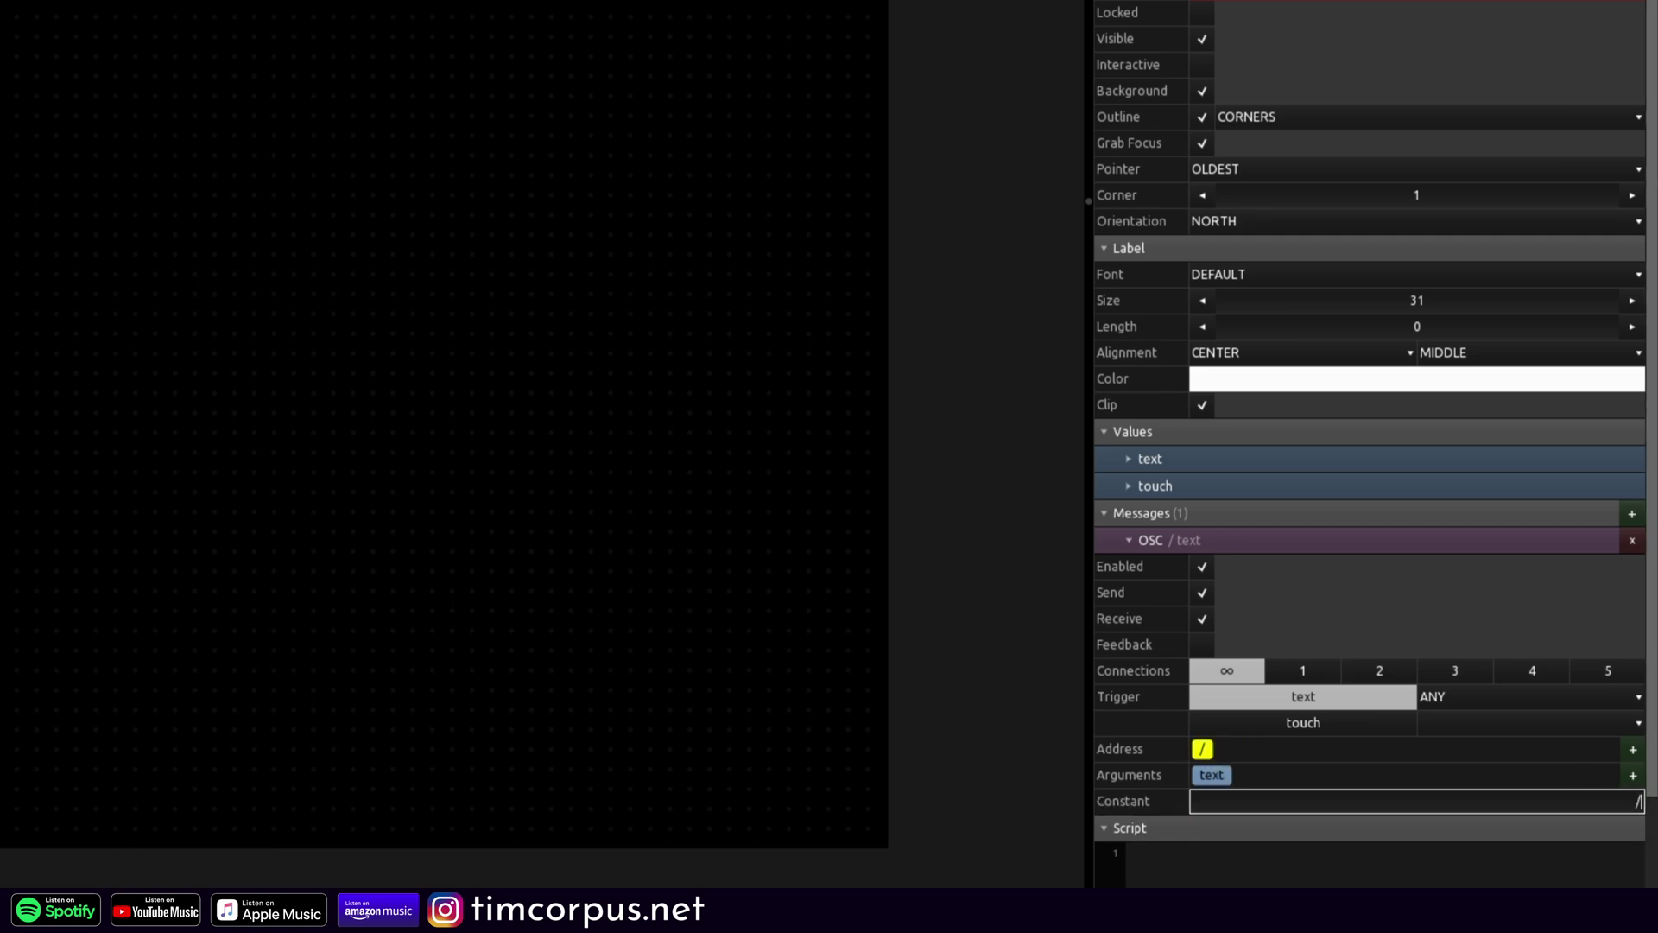
{"action": "type", "text": "scene"}
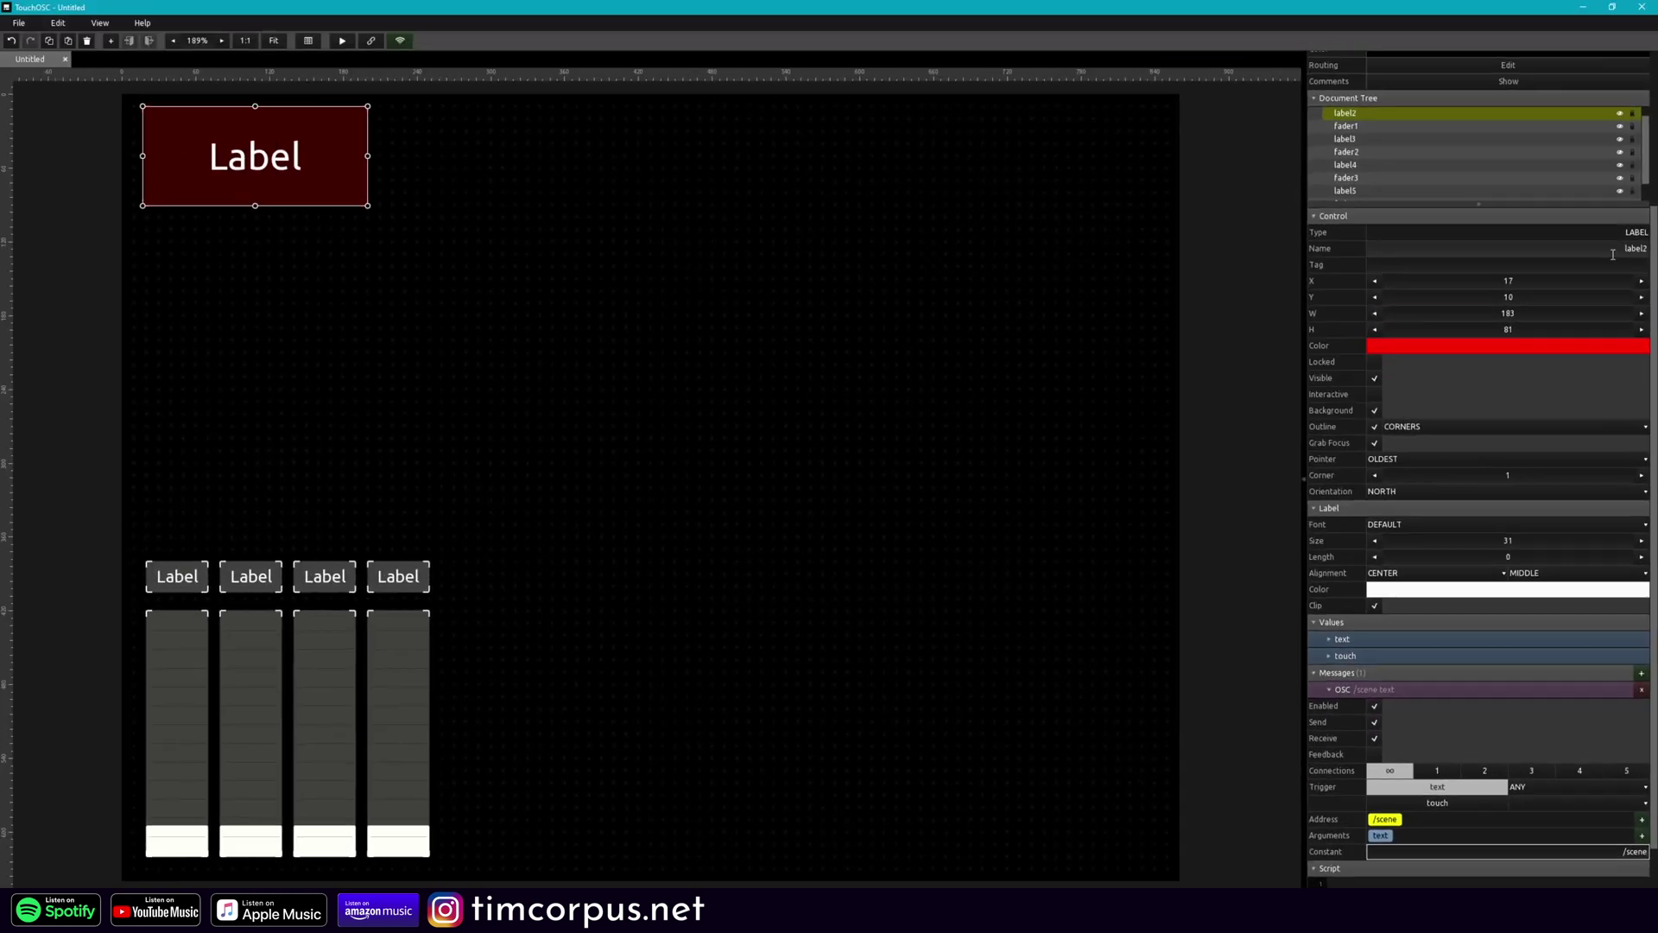
- Rename the big label control to 'Scene Selected'
{"action": "left_click", "coordinate": [1508, 248]}
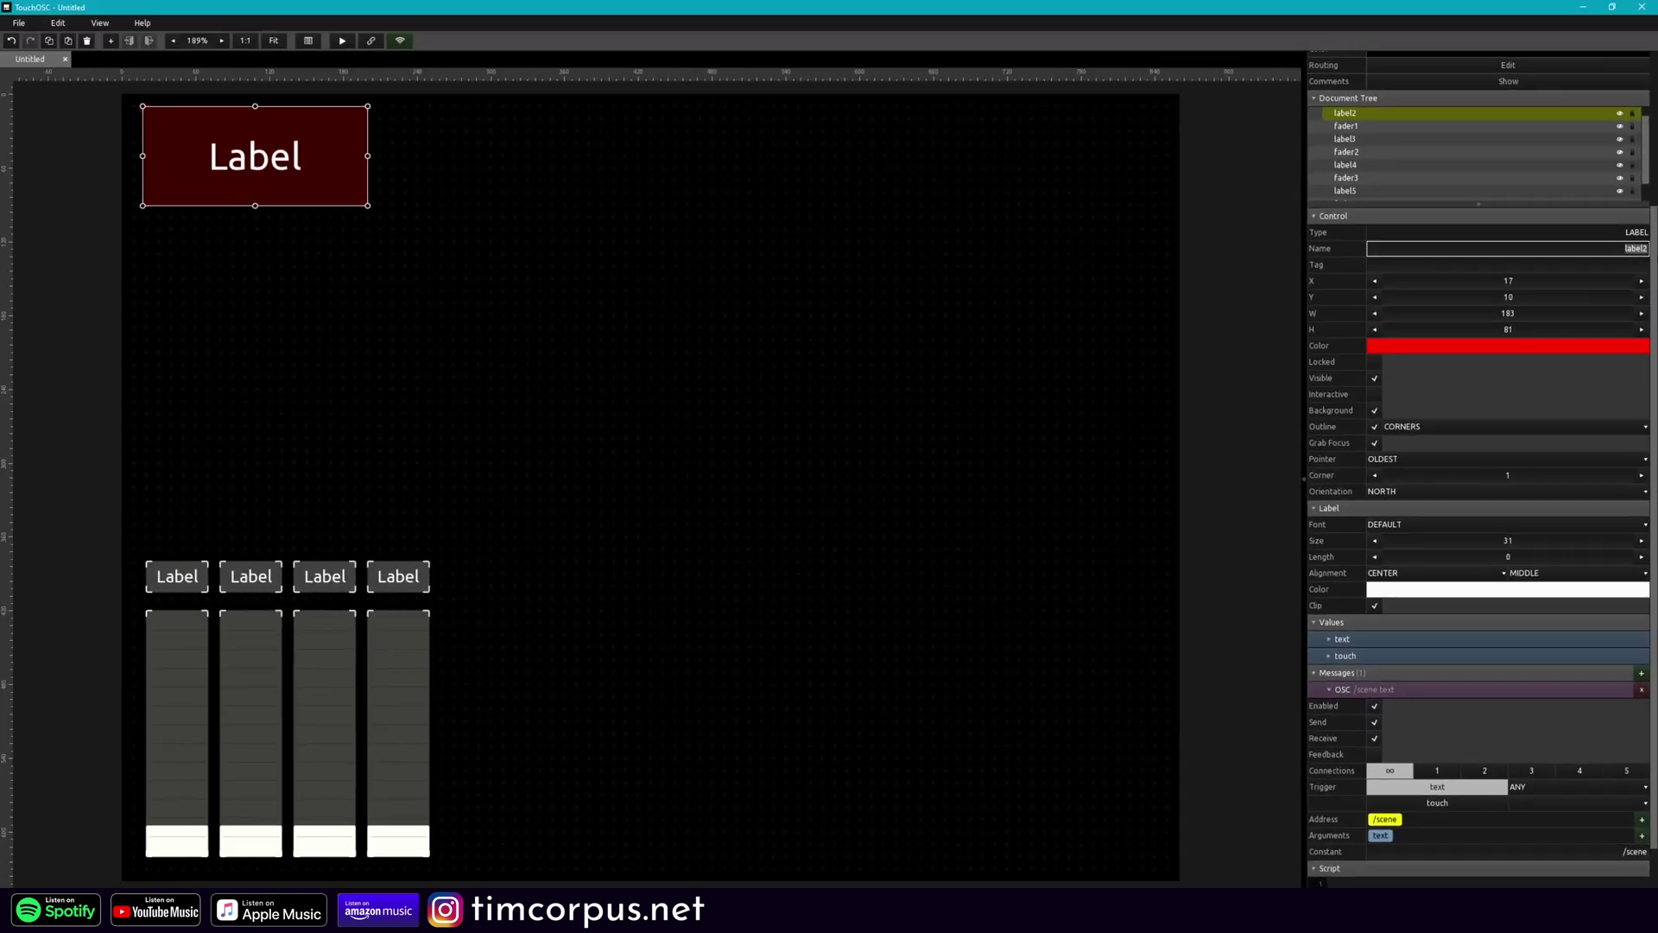
{"action": "type", "text": "Scene Selected"}
{"action": "key", "text": "Return"}
- Rename the first two master scenes Song 1 and Vamp
{"action": "left_click", "coordinate": [604, 255]}
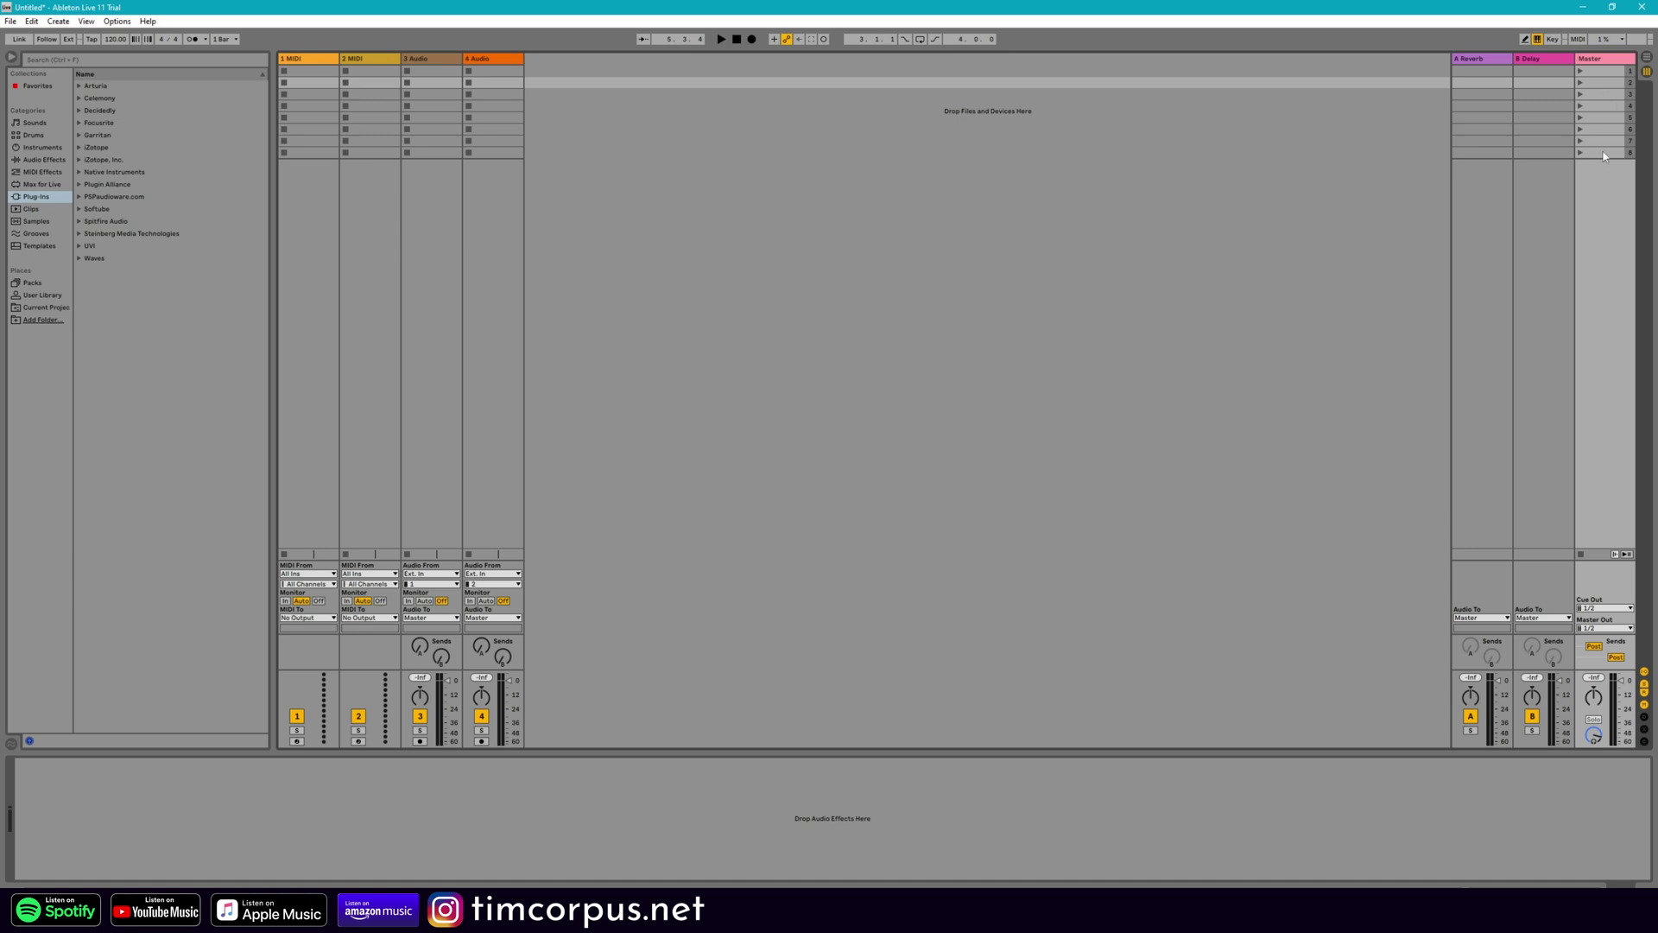
{"action": "right_click", "coordinate": [1613, 73]}
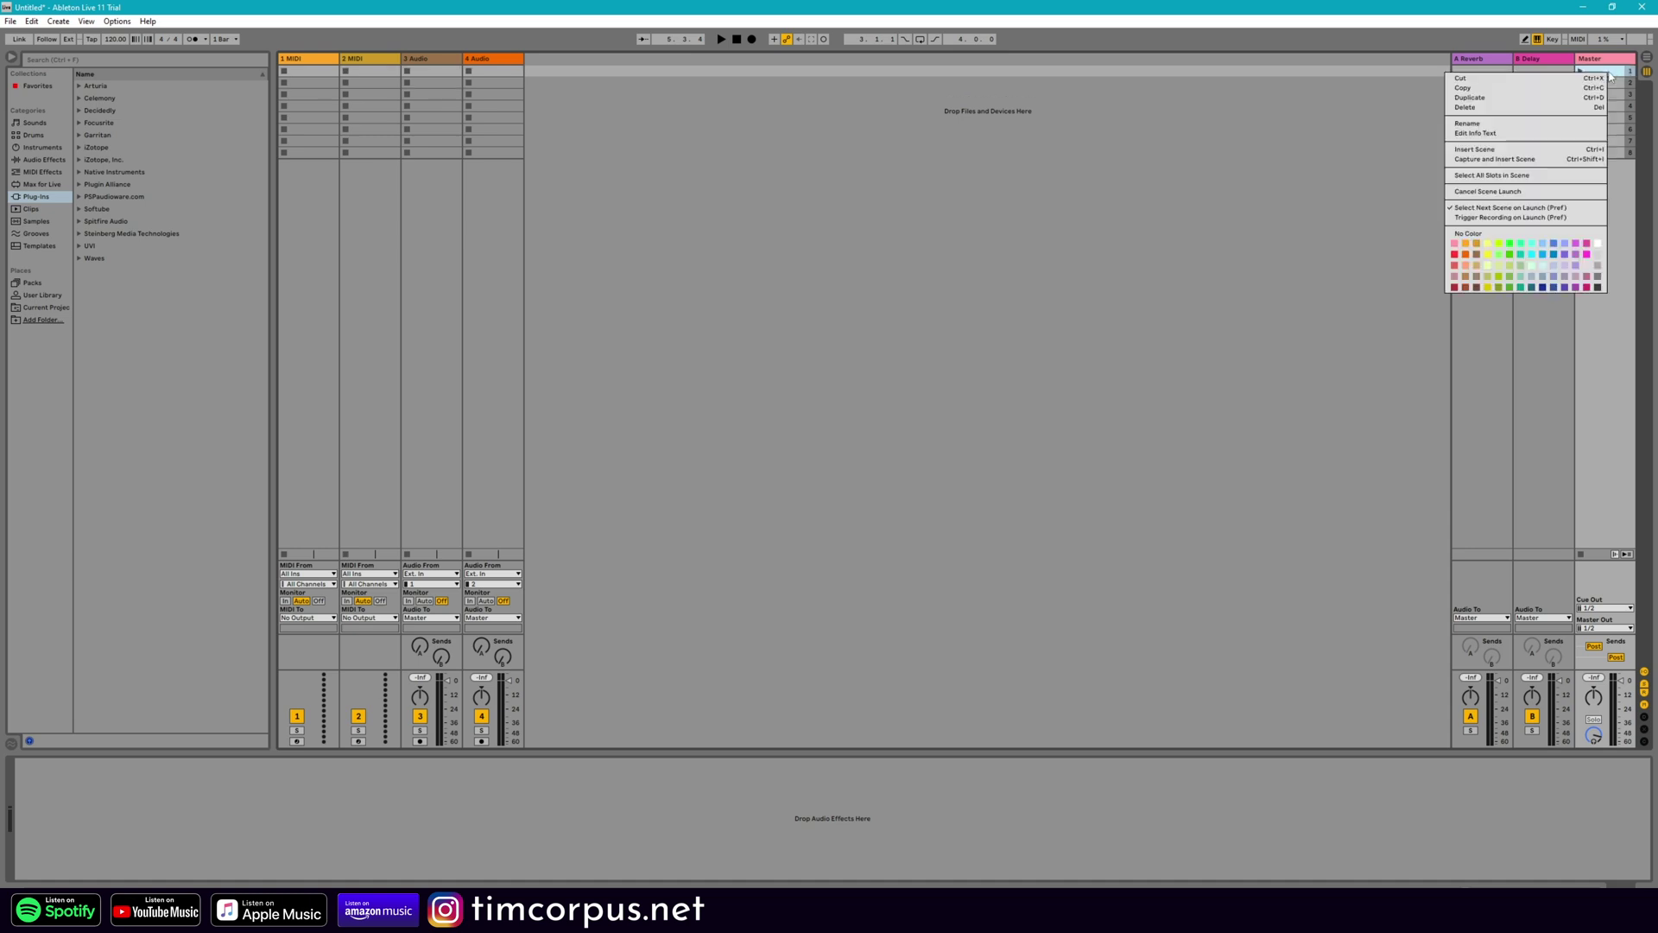
{"action": "left_click", "coordinate": [1572, 128]}
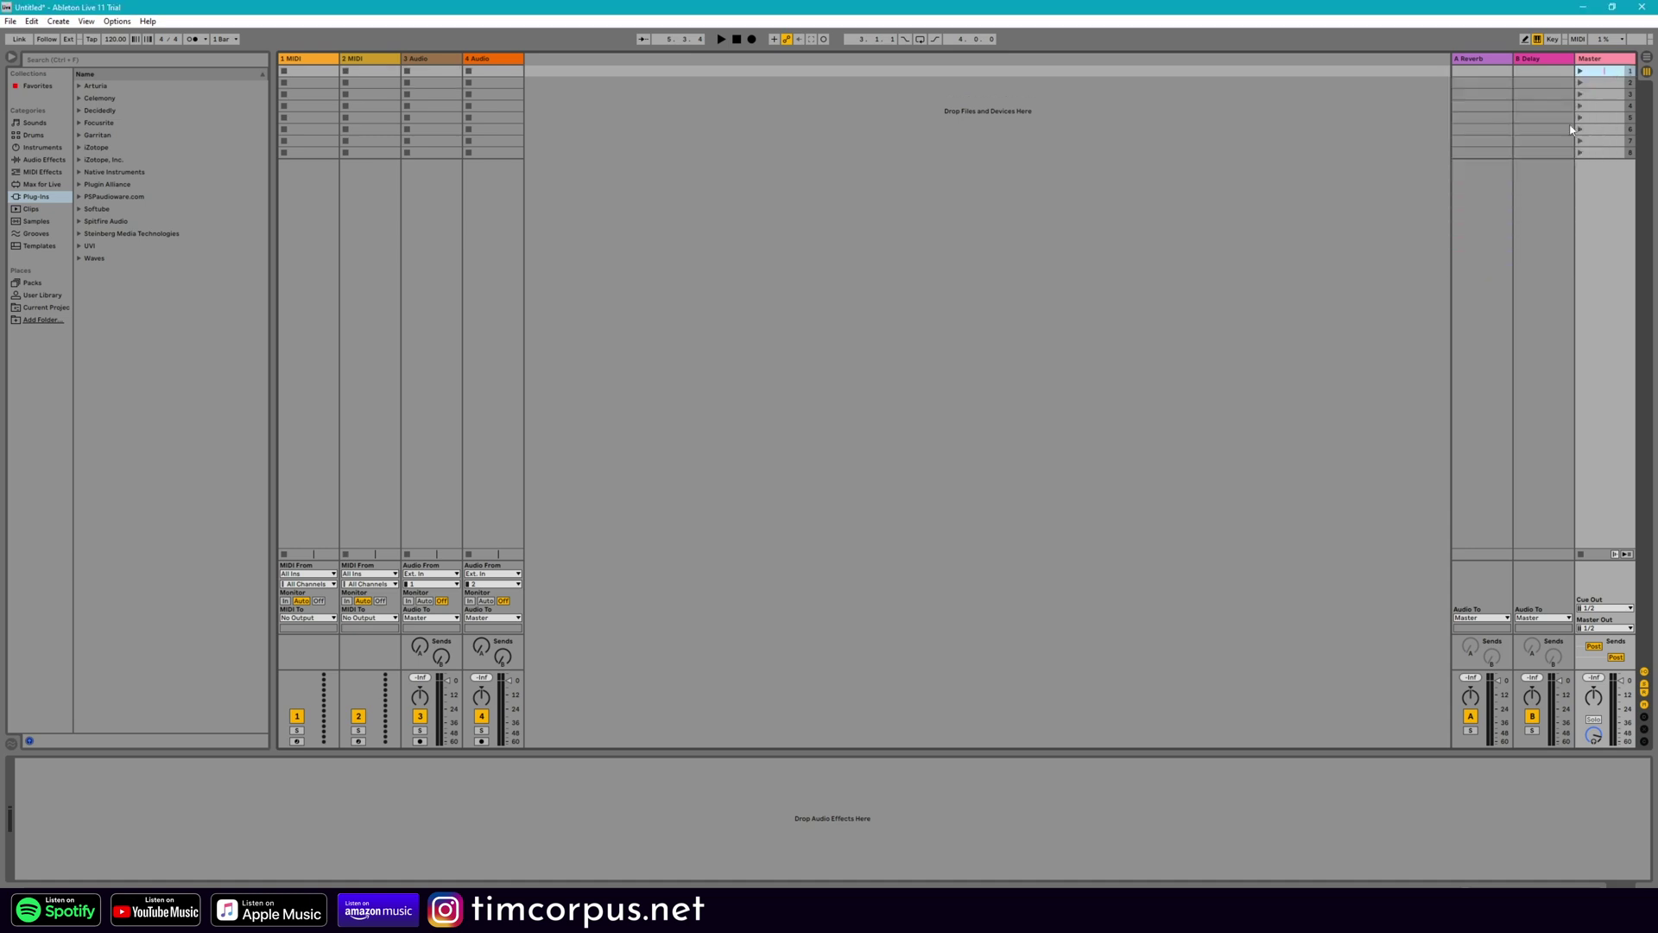
{"action": "type", "text": "Song 1"}
{"action": "right_click", "coordinate": [1609, 83]}
{"action": "left_click", "coordinate": [1555, 140]}
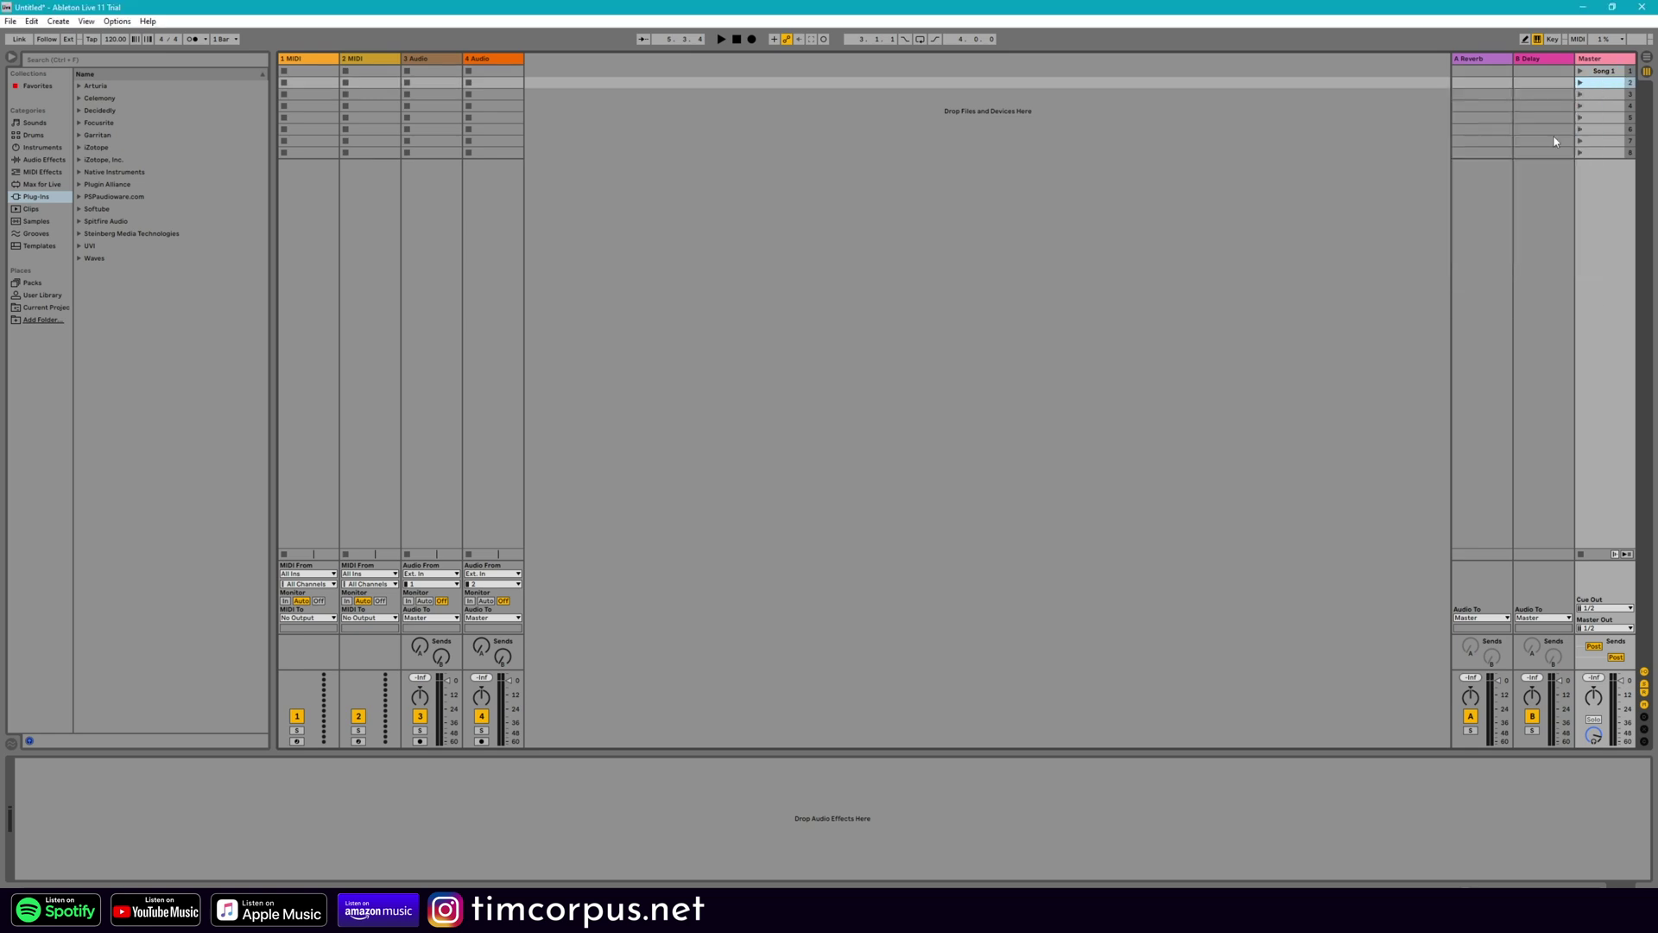
{"action": "type", "text": "Vamp"}
- Rename the third and fourth master scenes Chorus and Build-Up
{"action": "right_click", "coordinate": [1605, 95]}
{"action": "left_click", "coordinate": [1579, 154]}
{"action": "type", "text": "Chorus"}
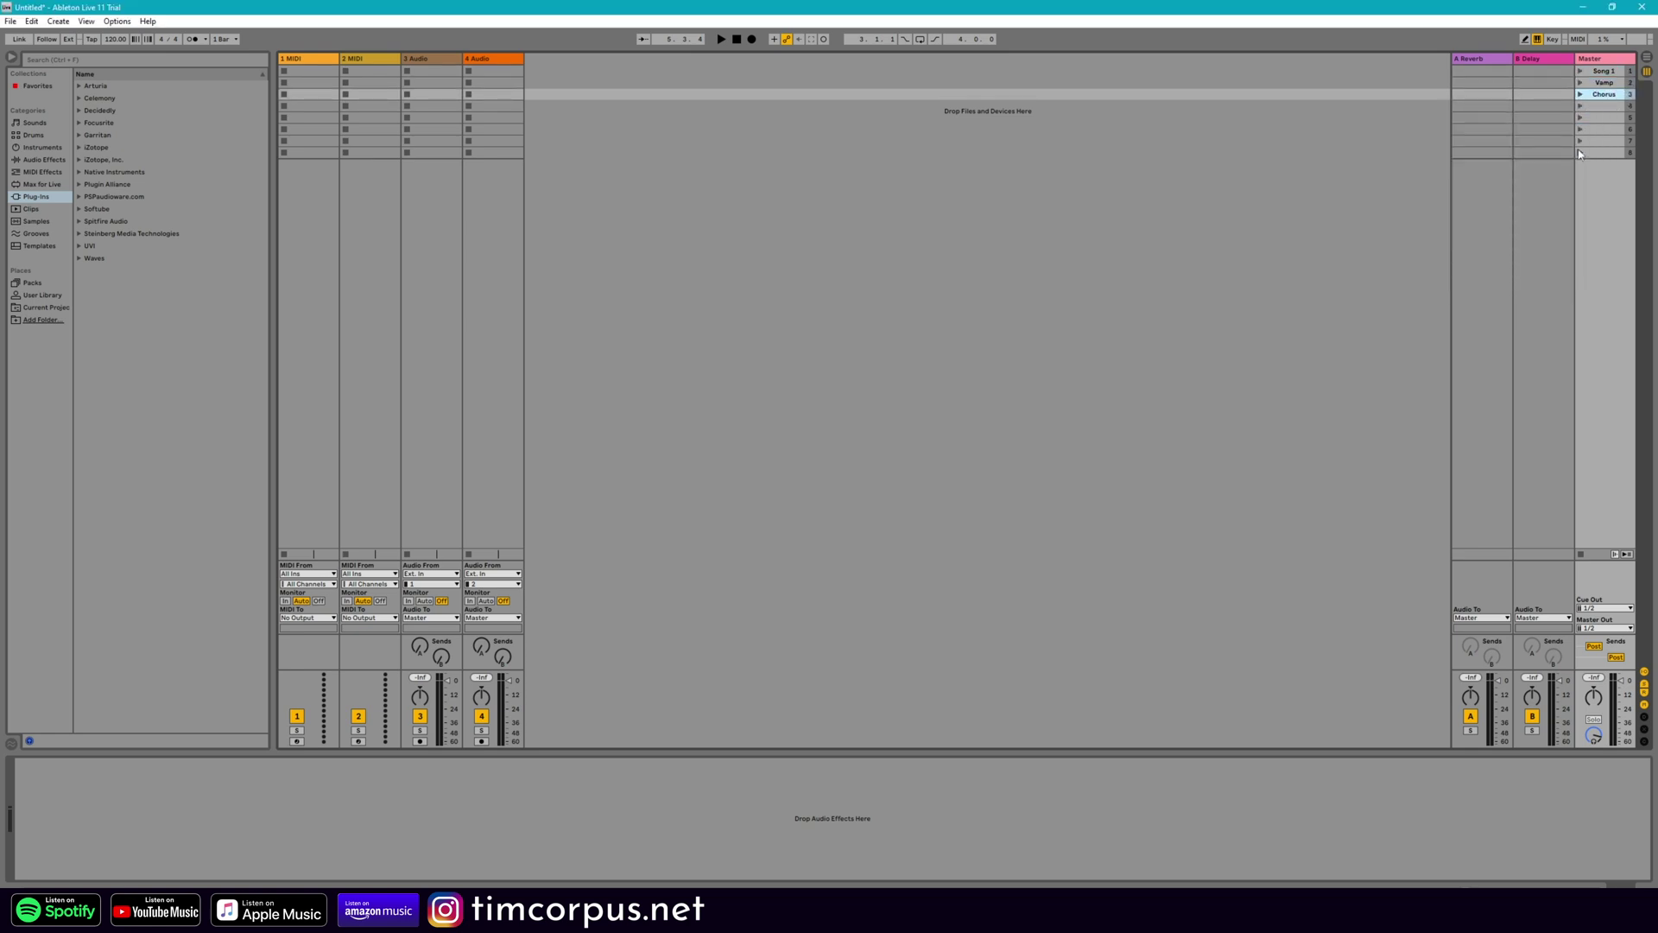
{"action": "right_click", "coordinate": [1605, 107]}
{"action": "left_click", "coordinate": [1580, 165]}
{"action": "type", "text": "Ve"}
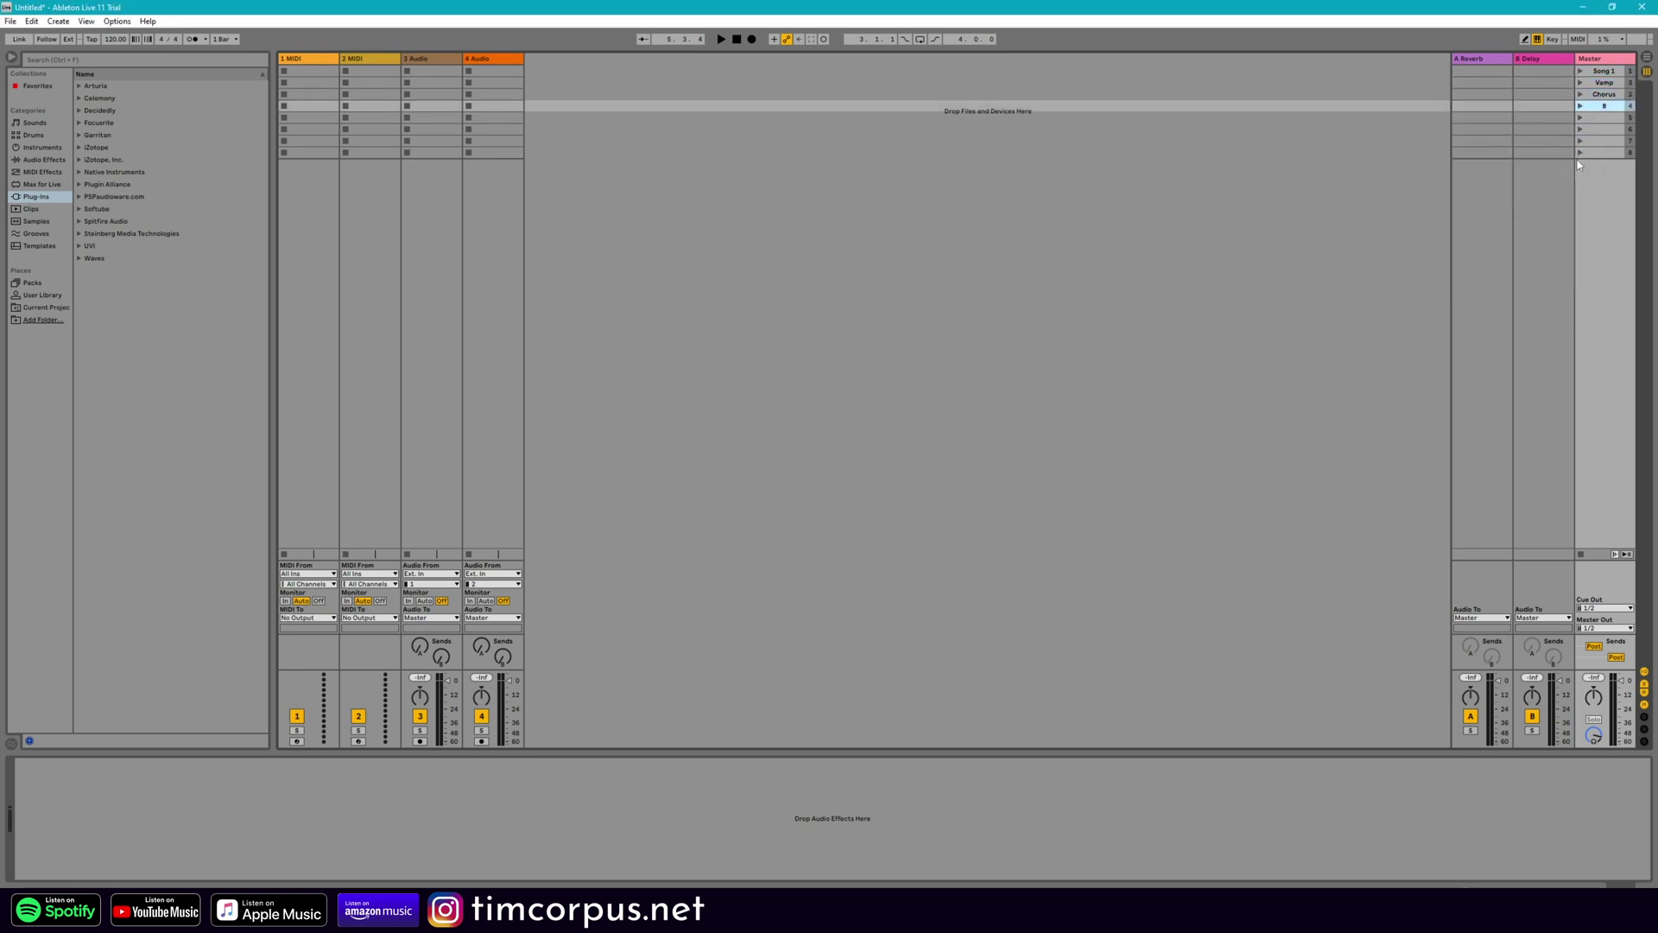
{"action": "type", "text": "ild-Up"}
{"action": "key", "text": "Return"}
- Select the Master track and set the TouchOSC_Ableton-Scenes device to port 3333, IP 192.168.0.138
{"action": "left_click", "coordinate": [1602, 73]}
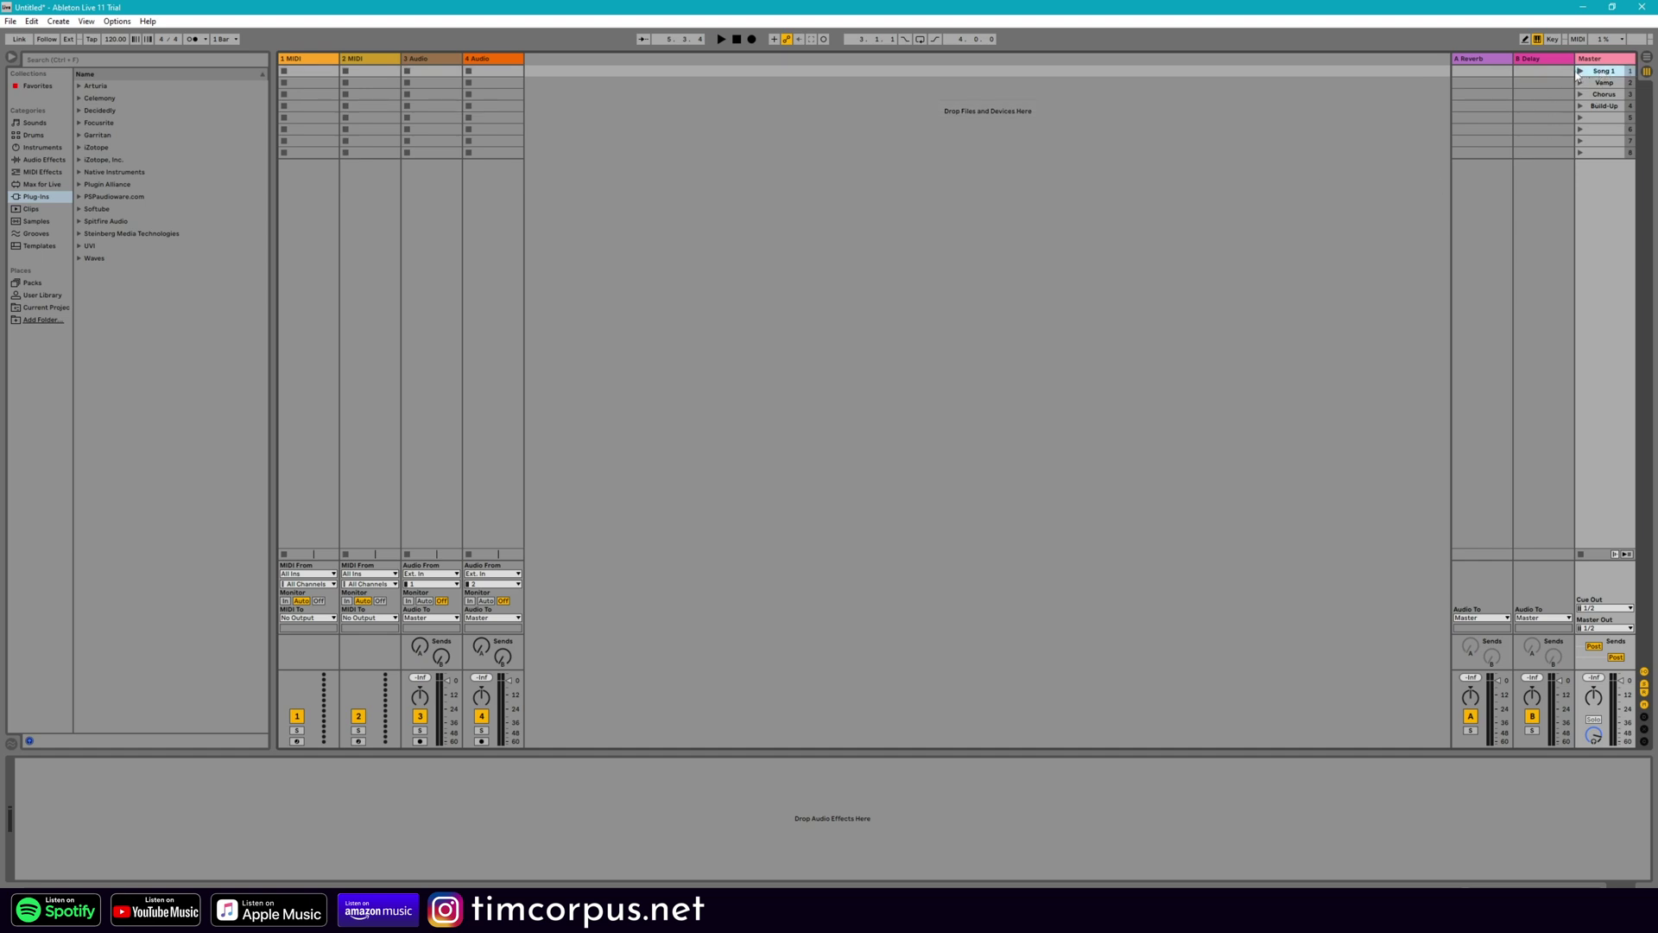
{"action": "left_click", "coordinate": [1574, 73]}
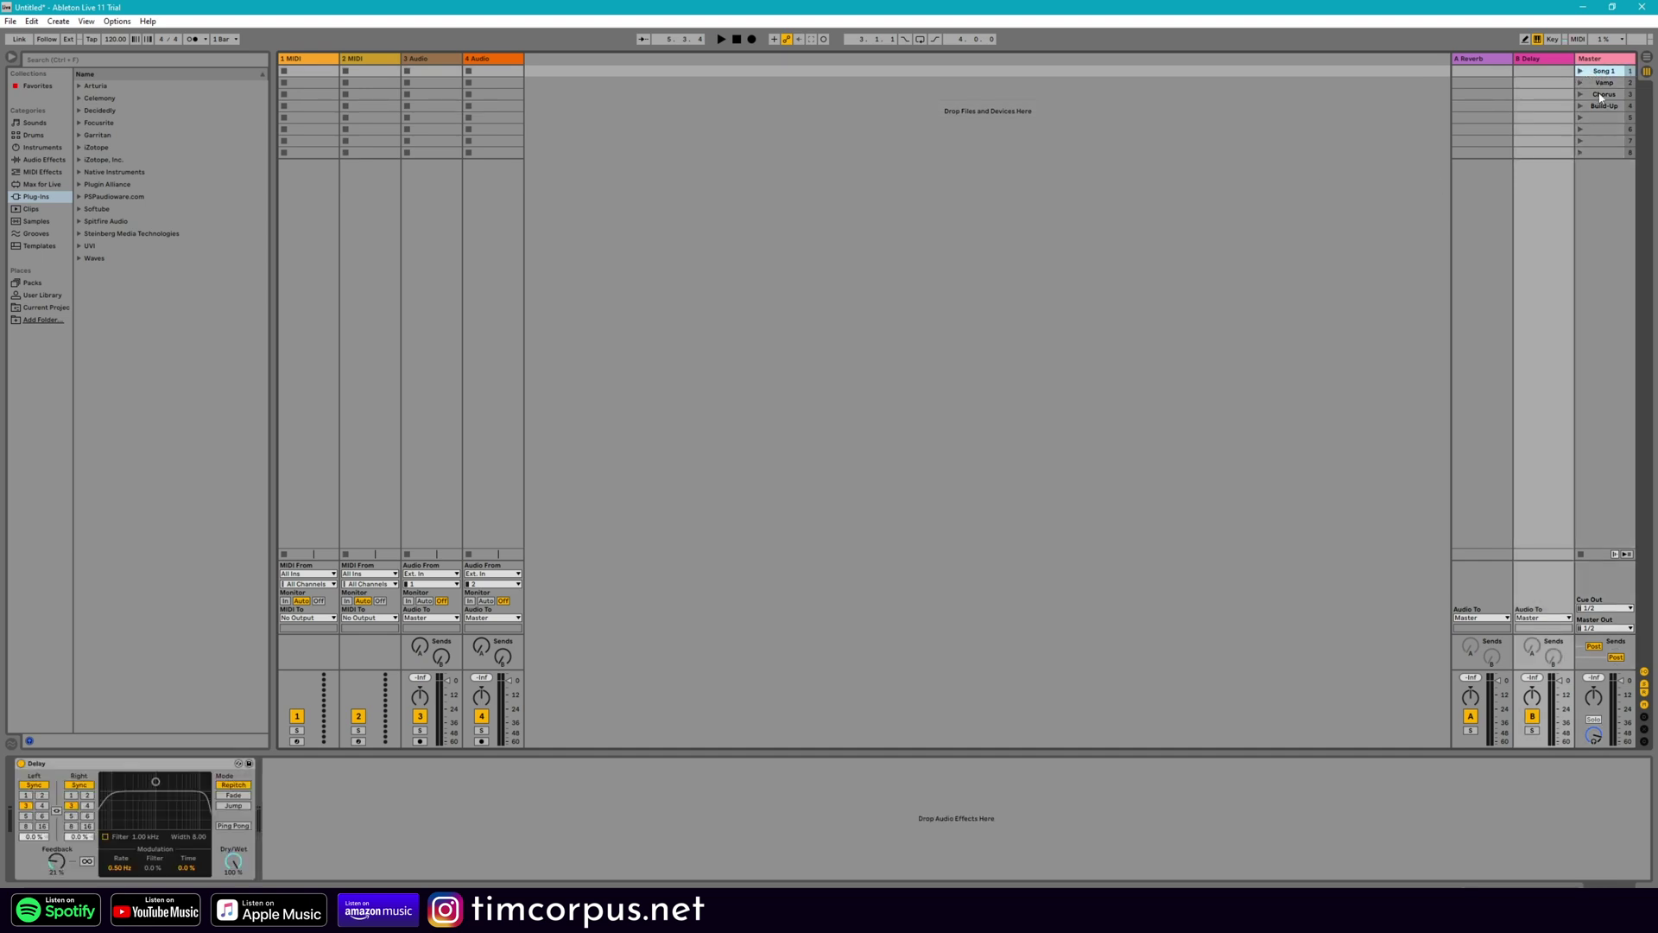
{"action": "left_click", "coordinate": [1601, 95]}
{"action": "left_click", "coordinate": [1602, 84]}
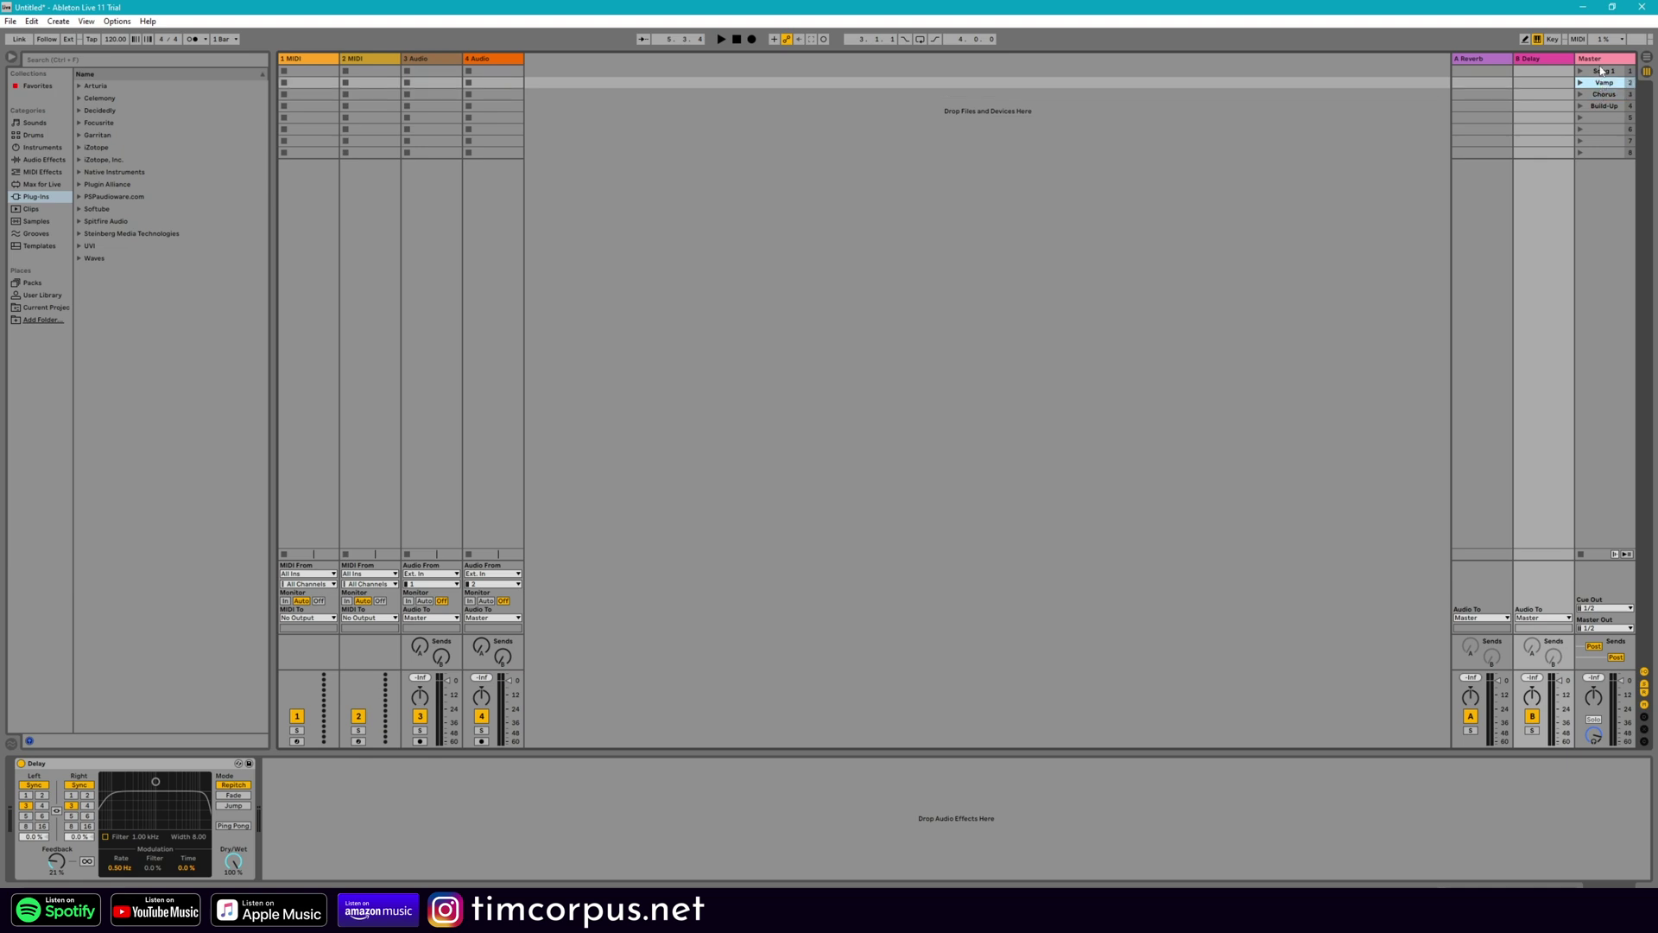
{"action": "left_click", "coordinate": [1608, 61]}
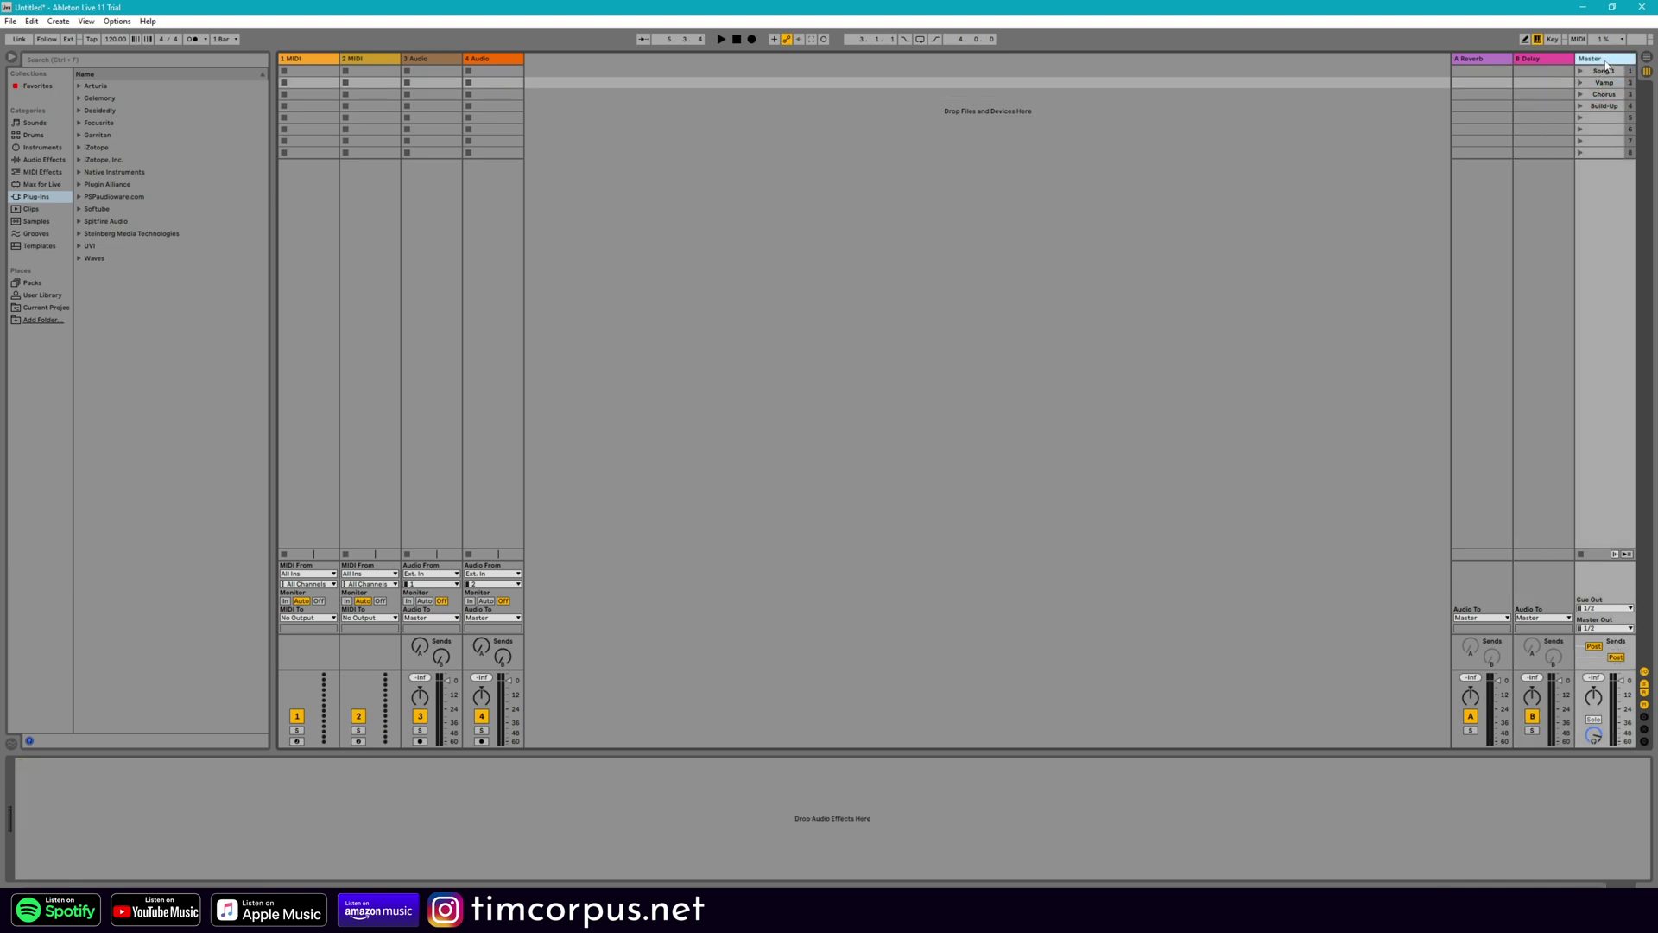
{"action": "left_click", "coordinate": [1604, 174]}
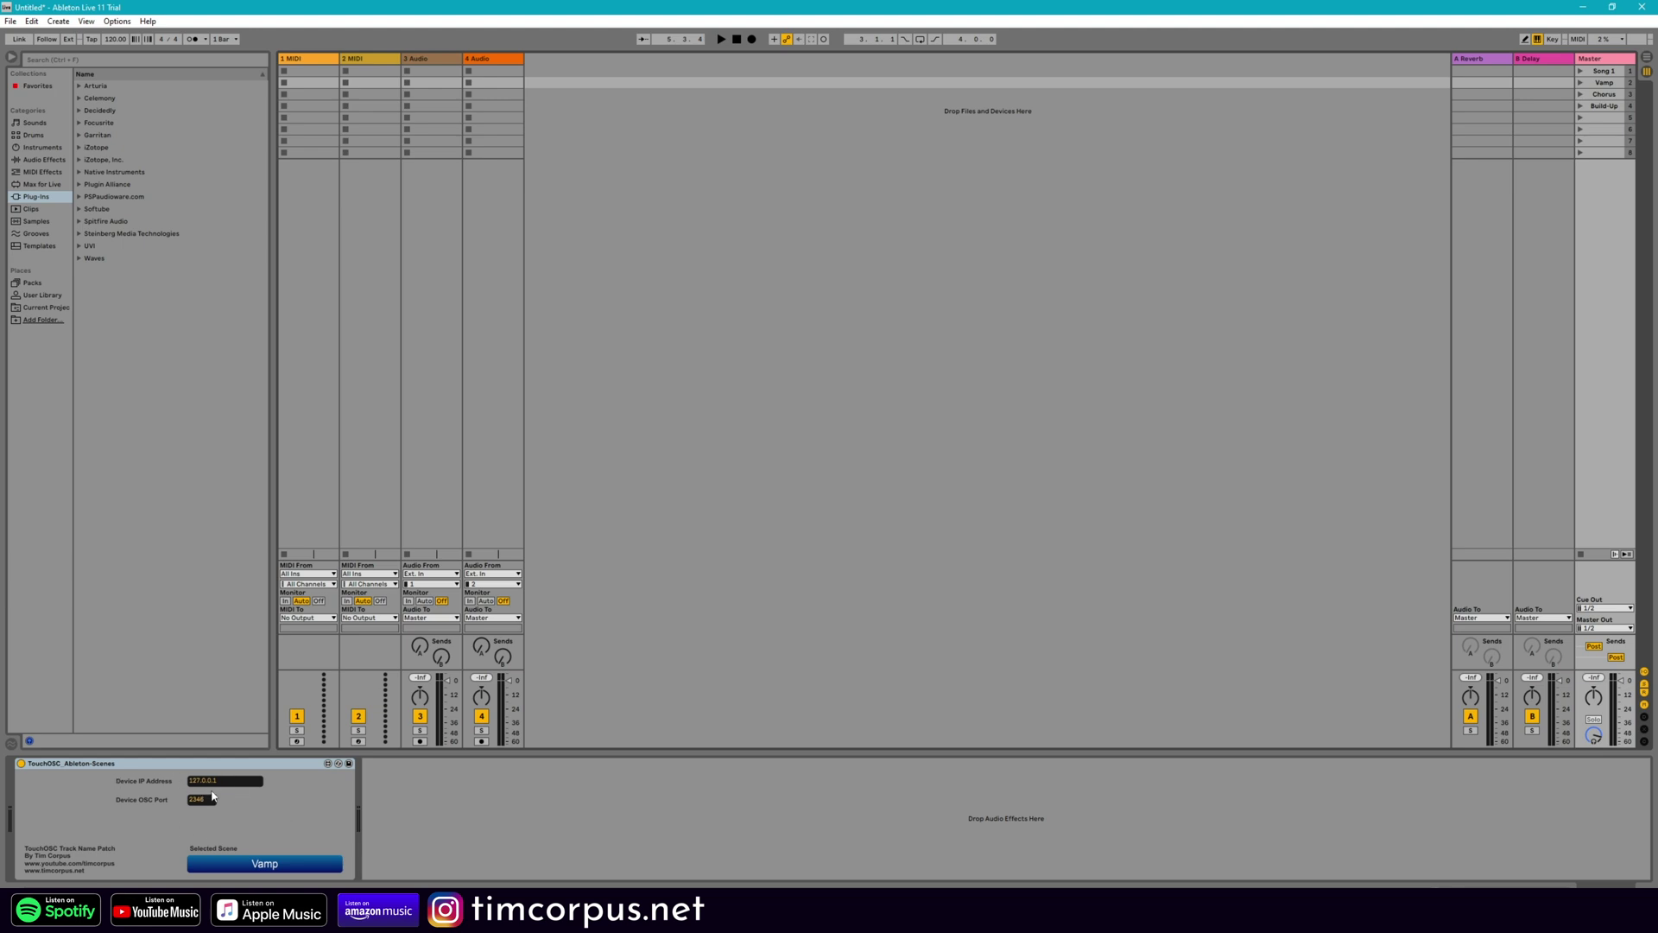
{"action": "key", "text": "Tab"}
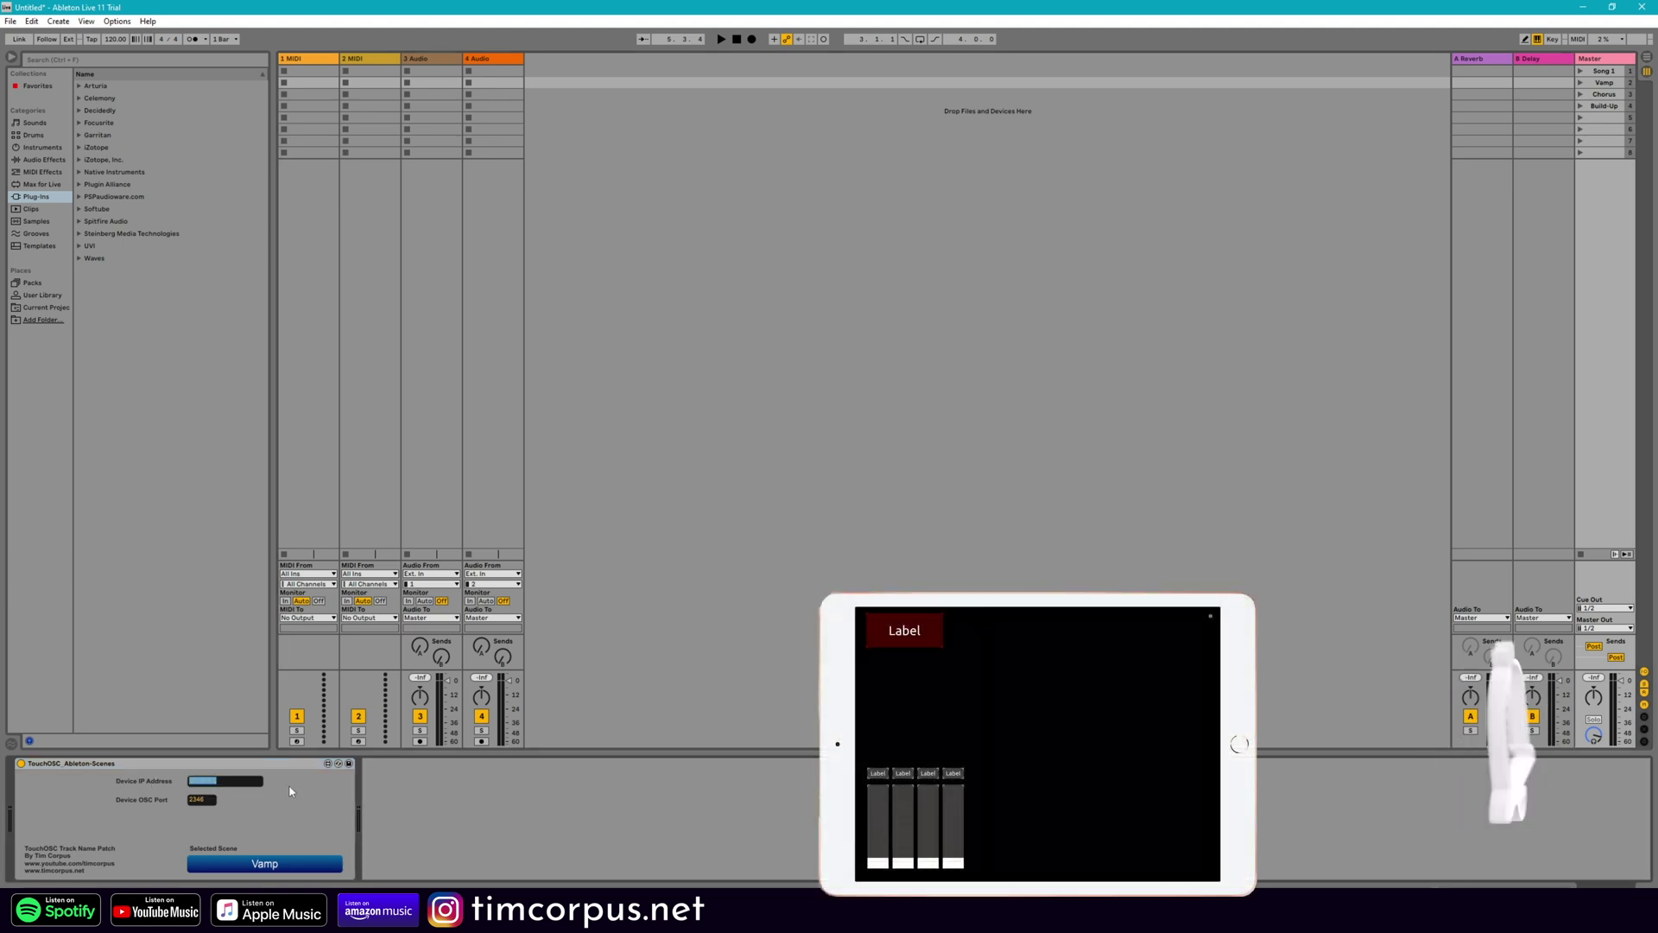
{"action": "type", "text": "192.168.0.138"}
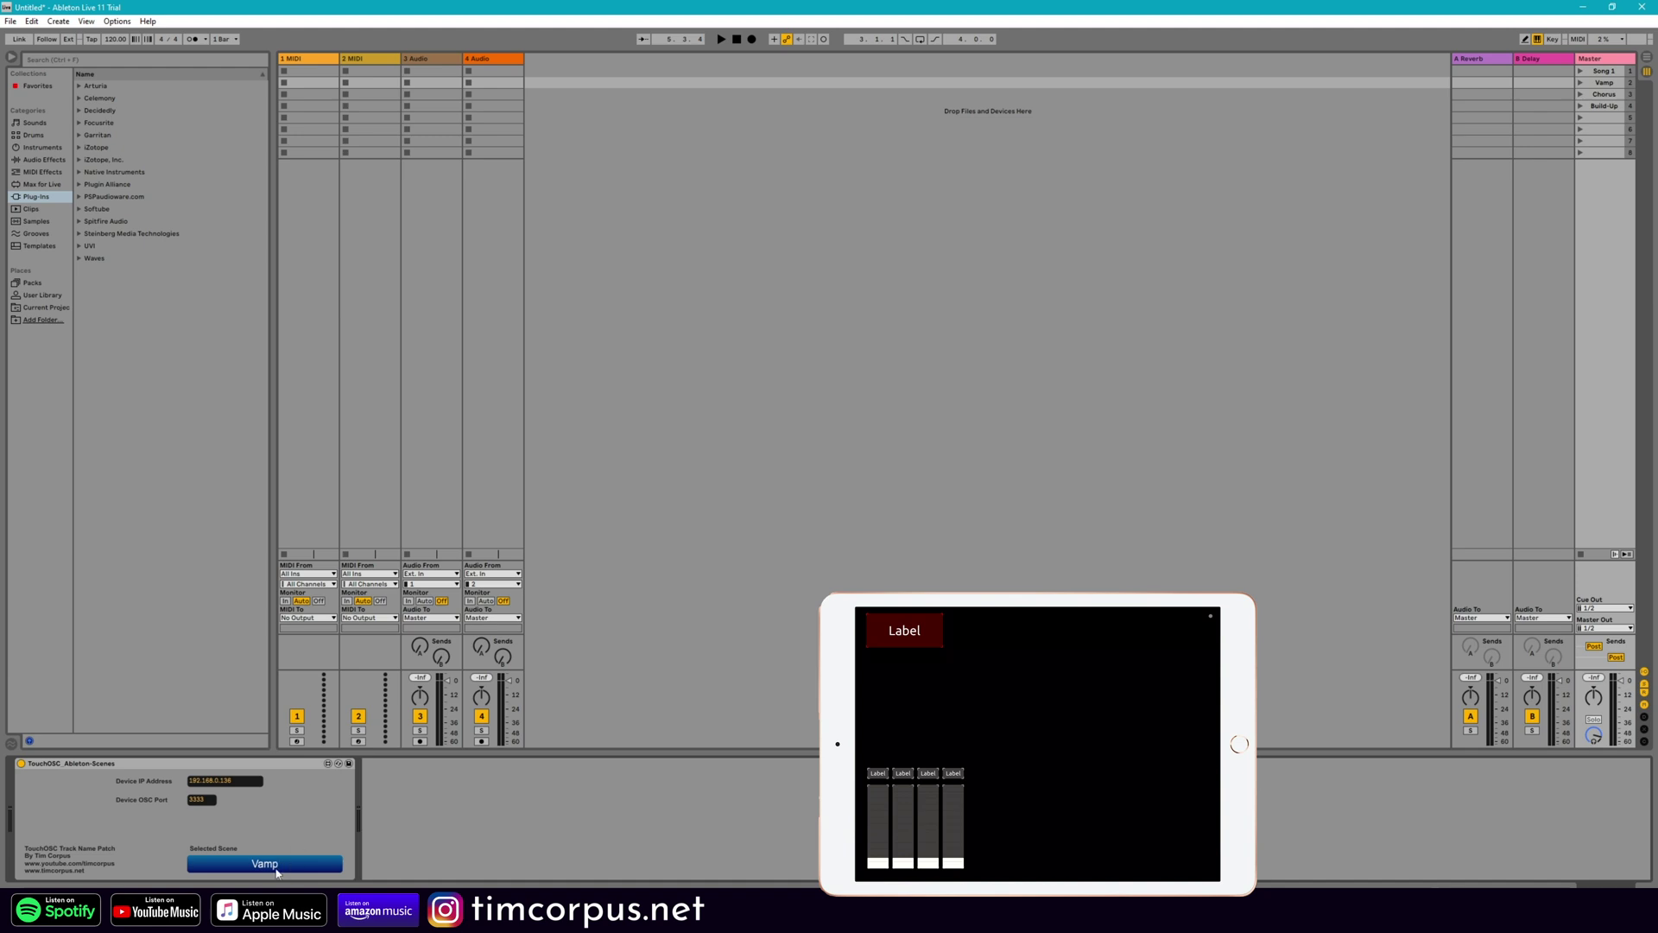
- Step through the Song 1, Vamp, Chorus and Build-Up scenes, ending on Chorus
{"action": "left_click", "coordinate": [1597, 73]}
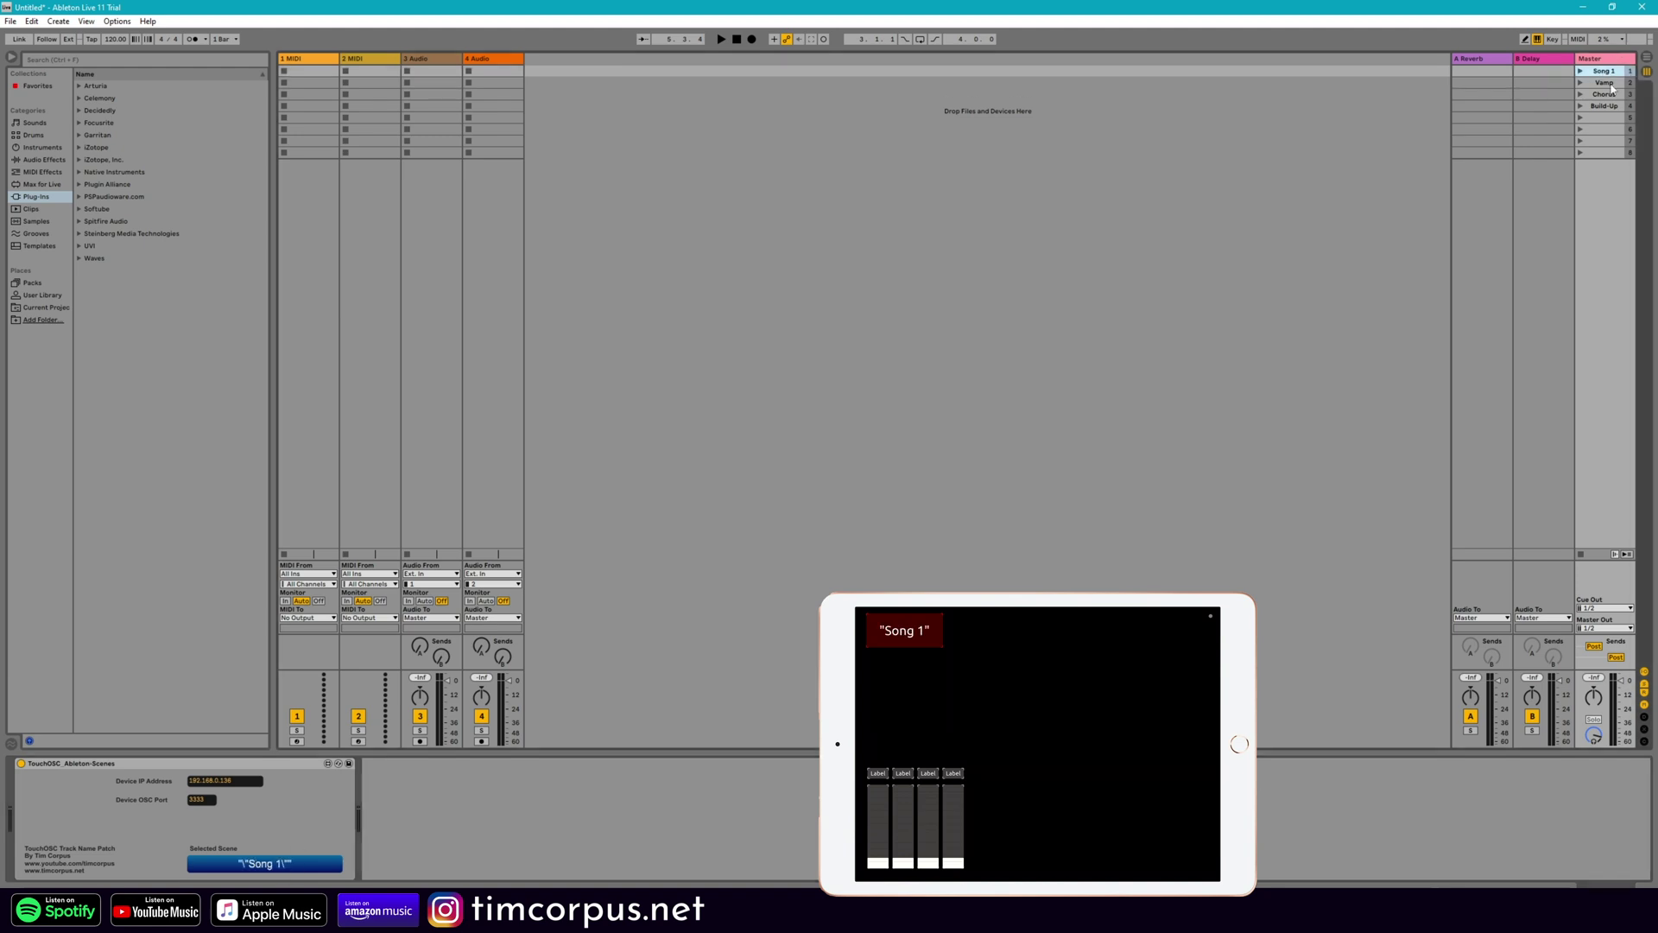
{"action": "left_click", "coordinate": [1612, 84]}
{"action": "left_click", "coordinate": [1612, 94]}
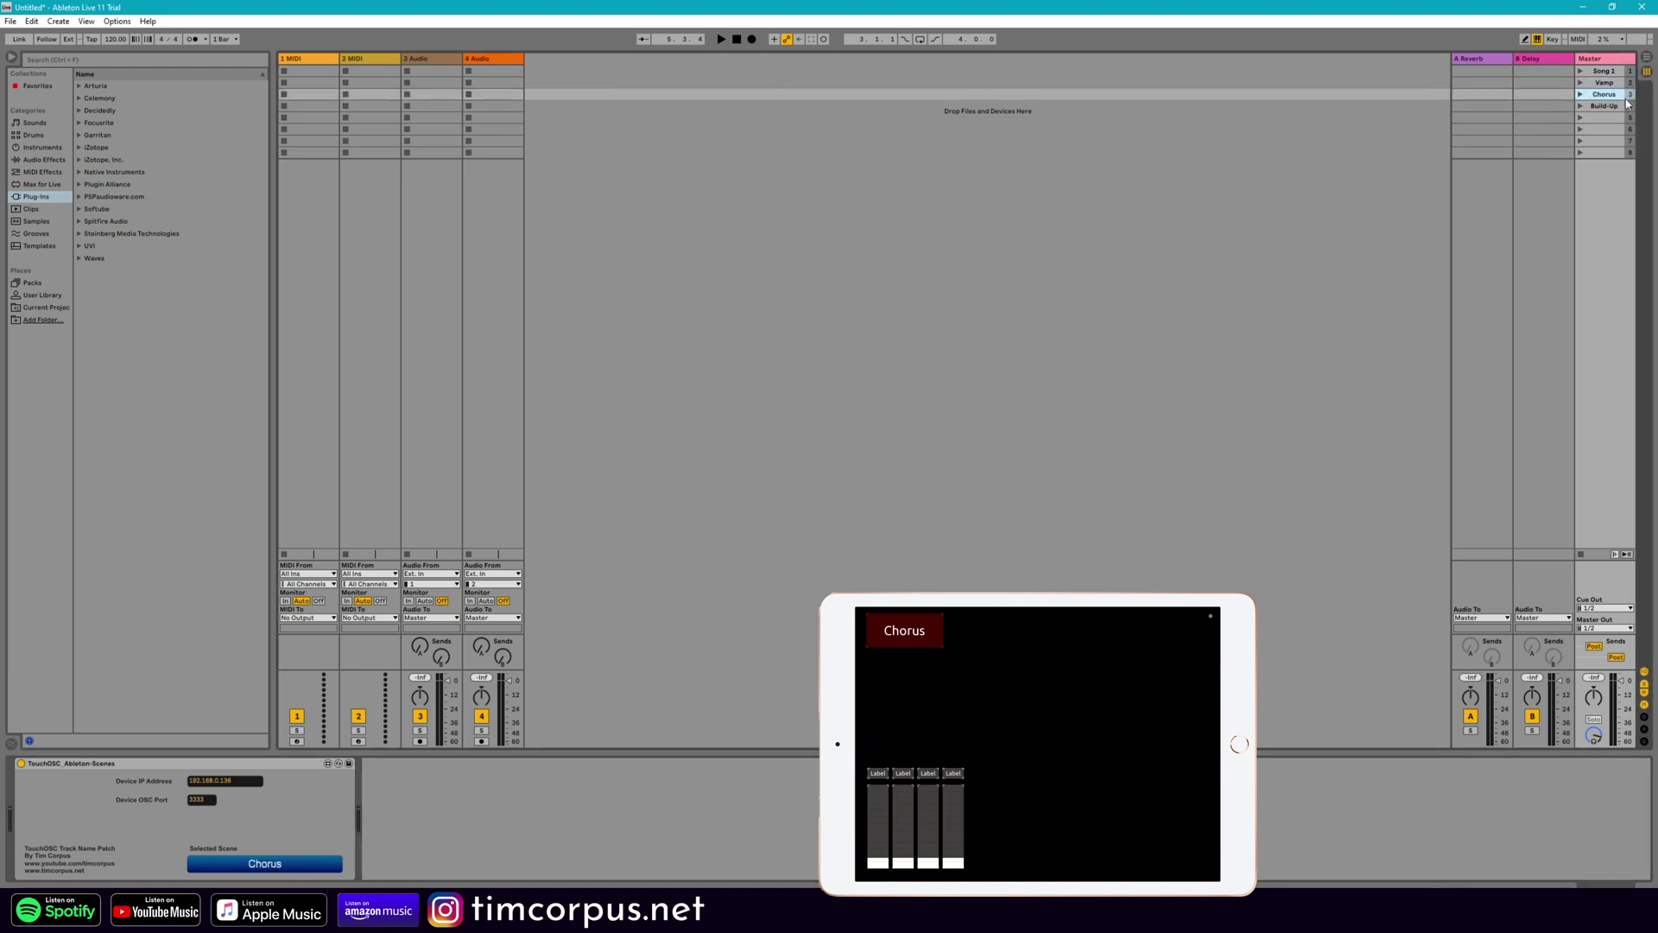
{"action": "left_click", "coordinate": [1612, 107]}
{"action": "left_click", "coordinate": [1605, 84]}
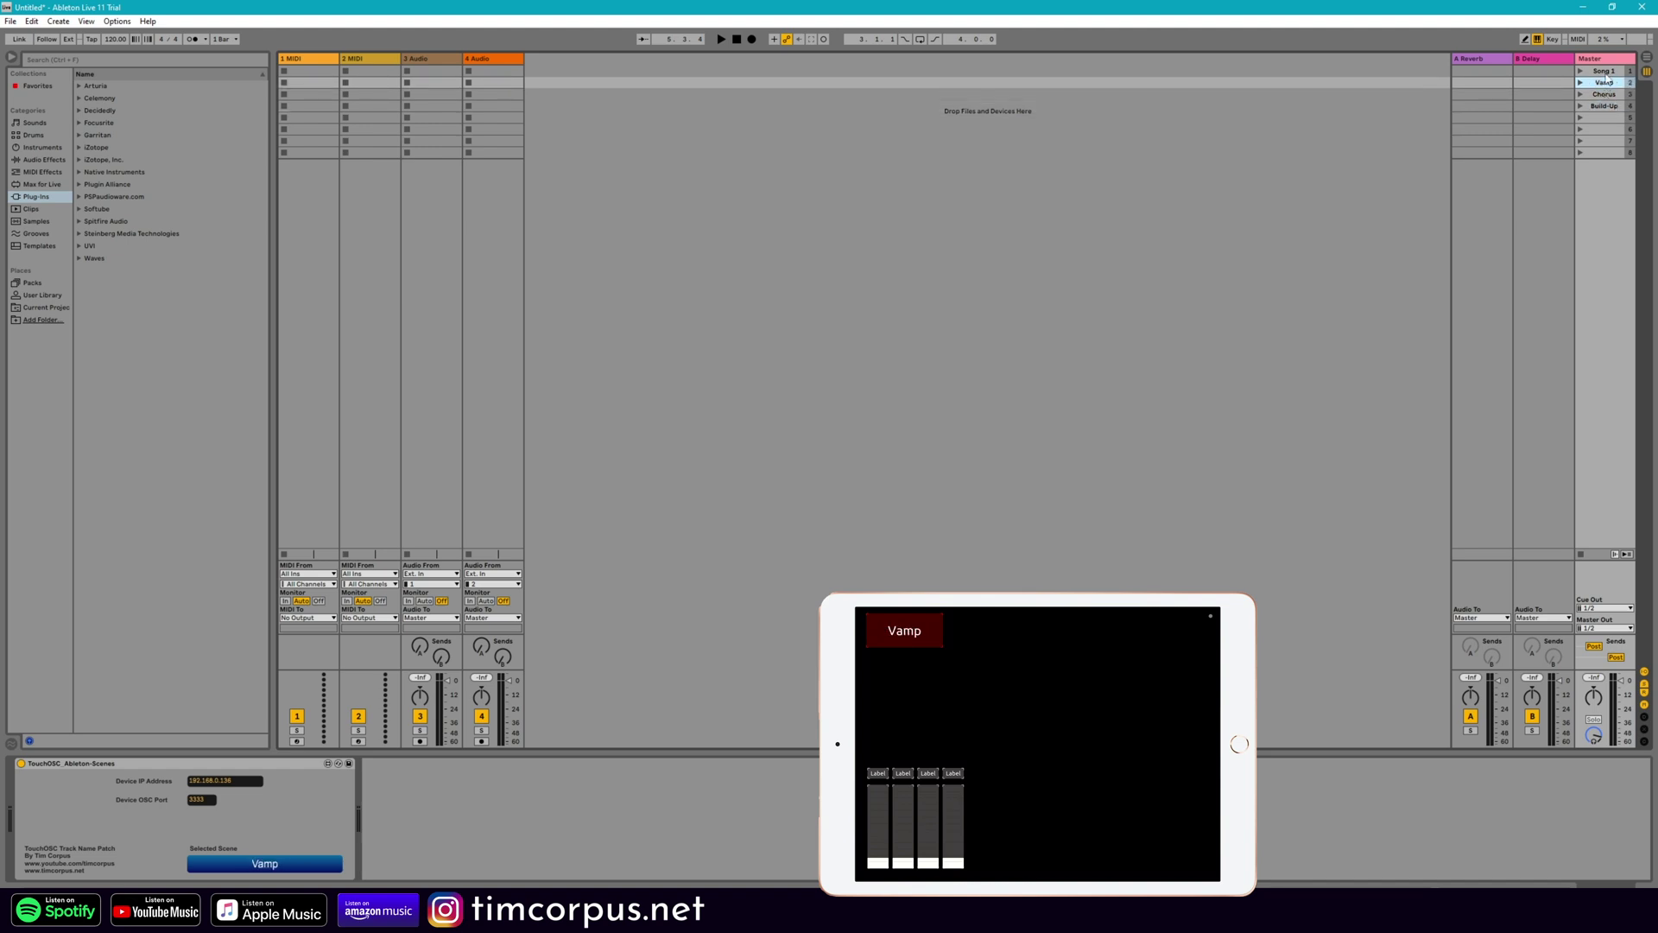
{"action": "key", "text": "Up"}
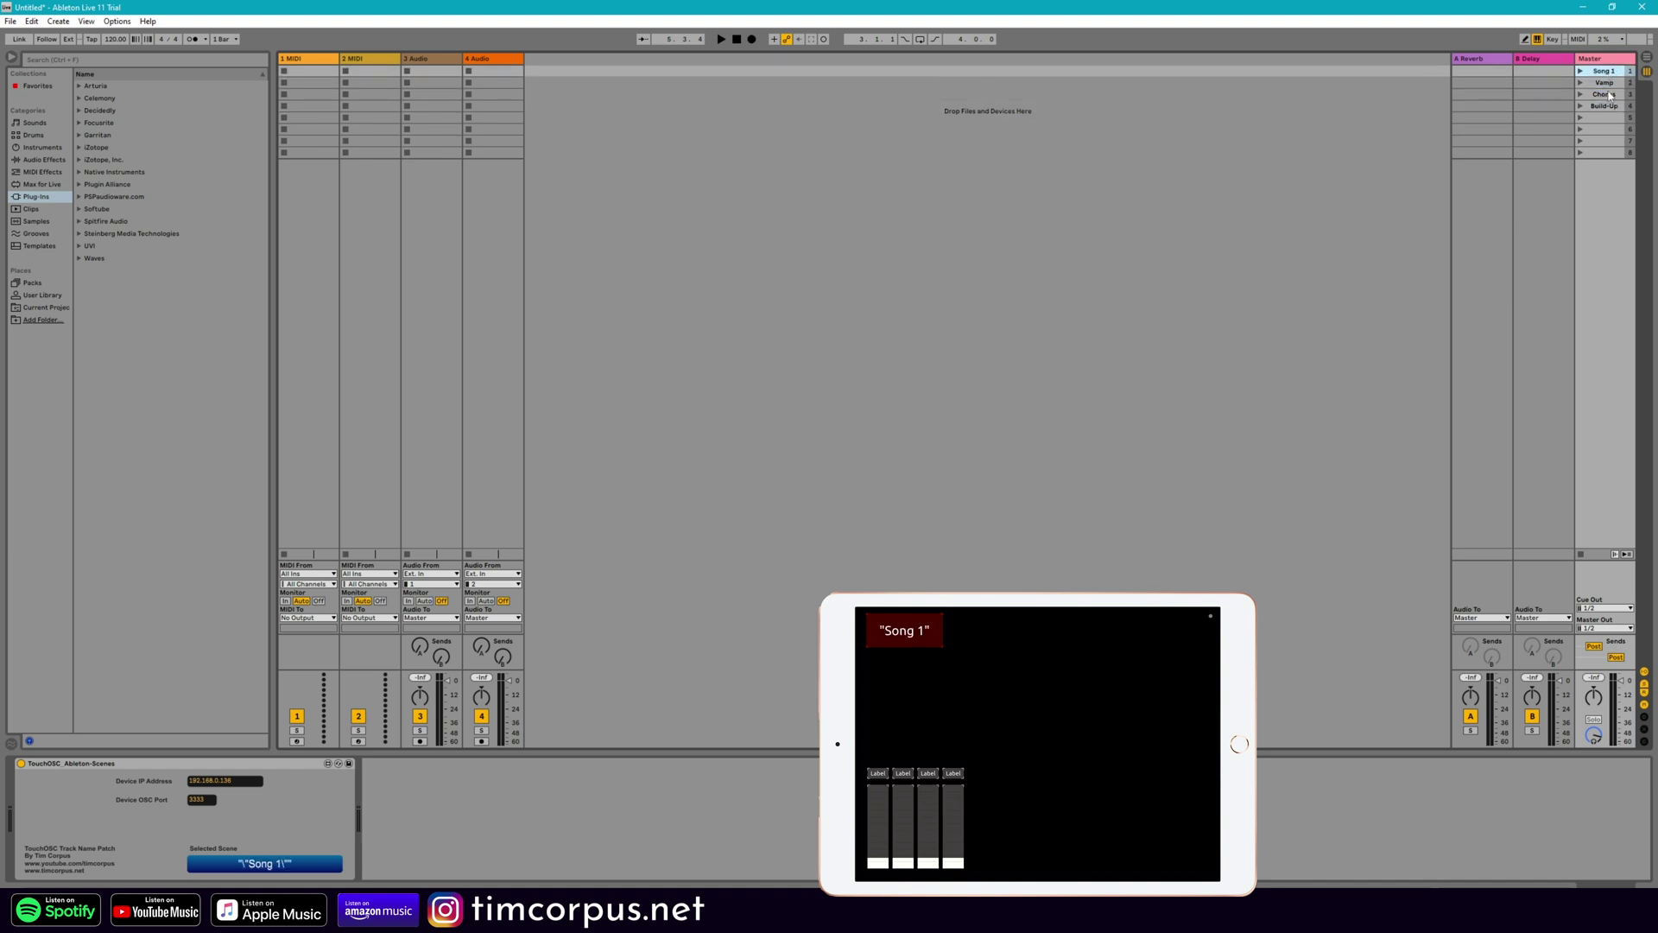
{"action": "left_click", "coordinate": [1607, 83]}
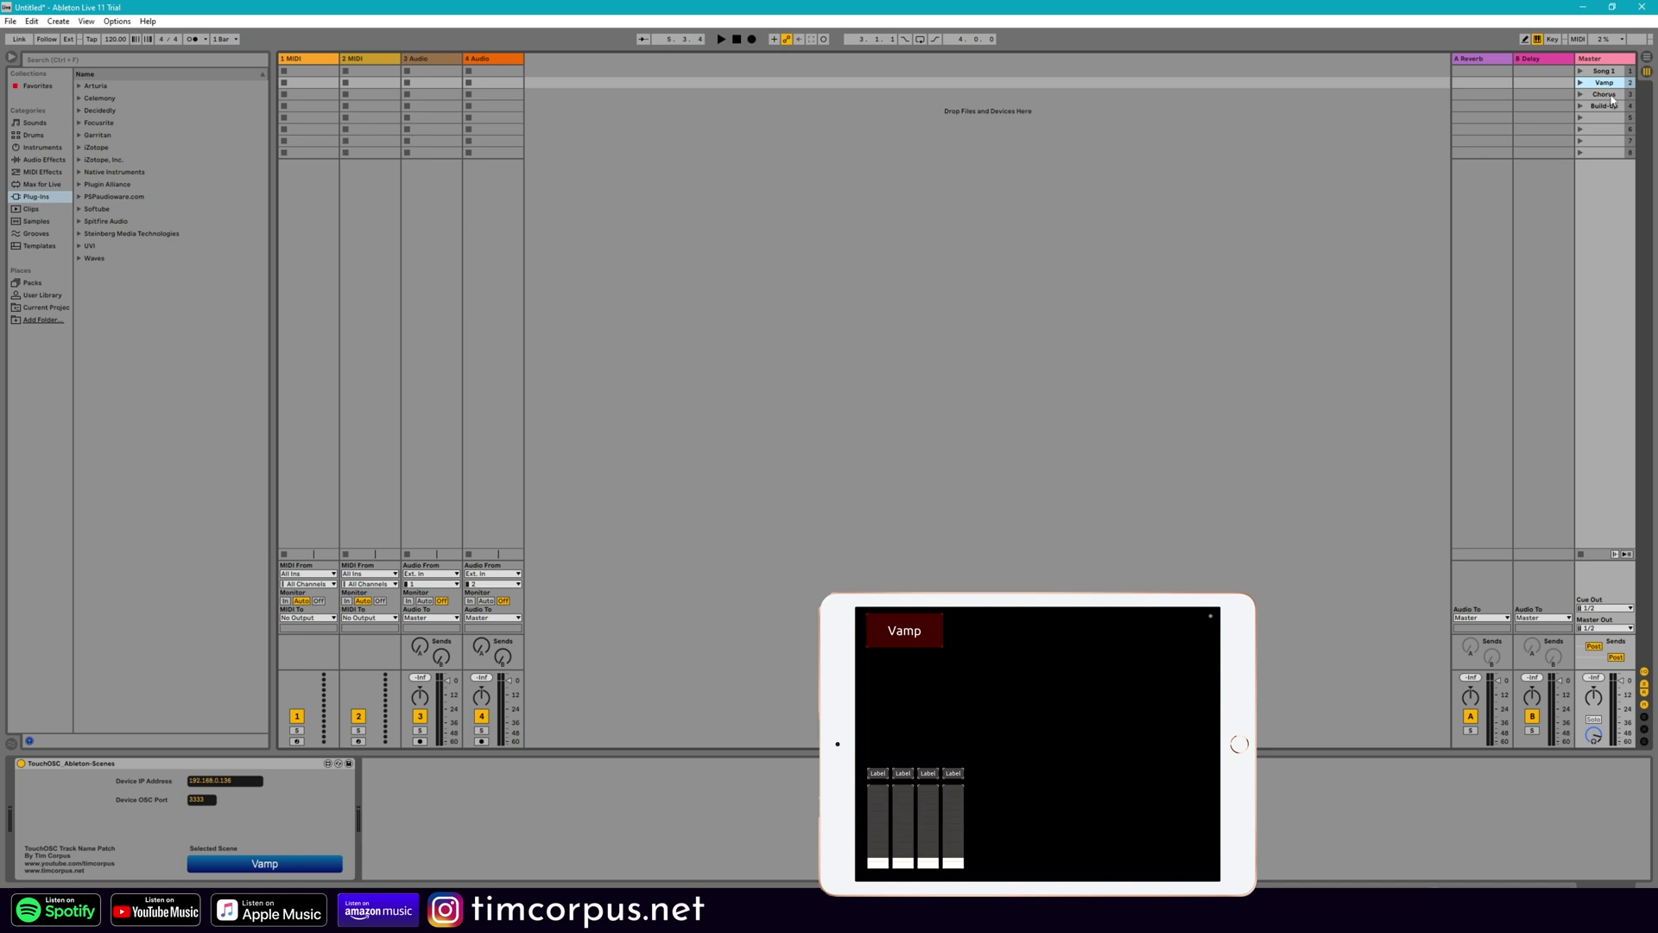
{"action": "left_click", "coordinate": [1609, 94]}
{"action": "left_click", "coordinate": [1608, 106]}
{"action": "left_click", "coordinate": [1607, 72]}
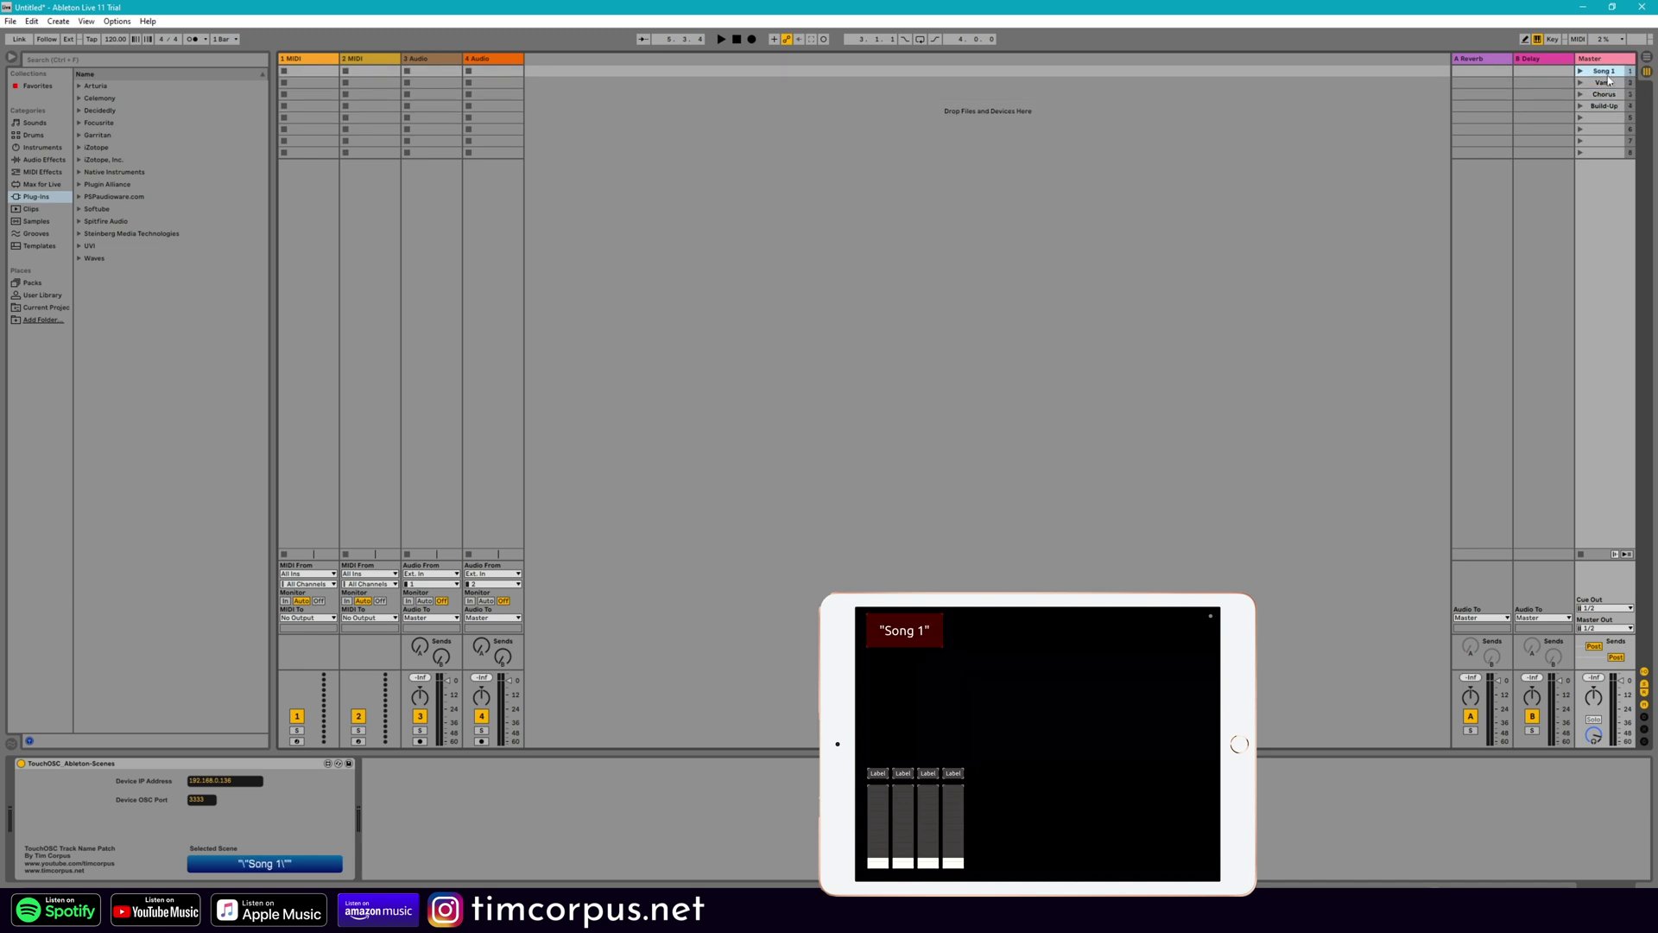
{"action": "left_click", "coordinate": [1611, 83]}
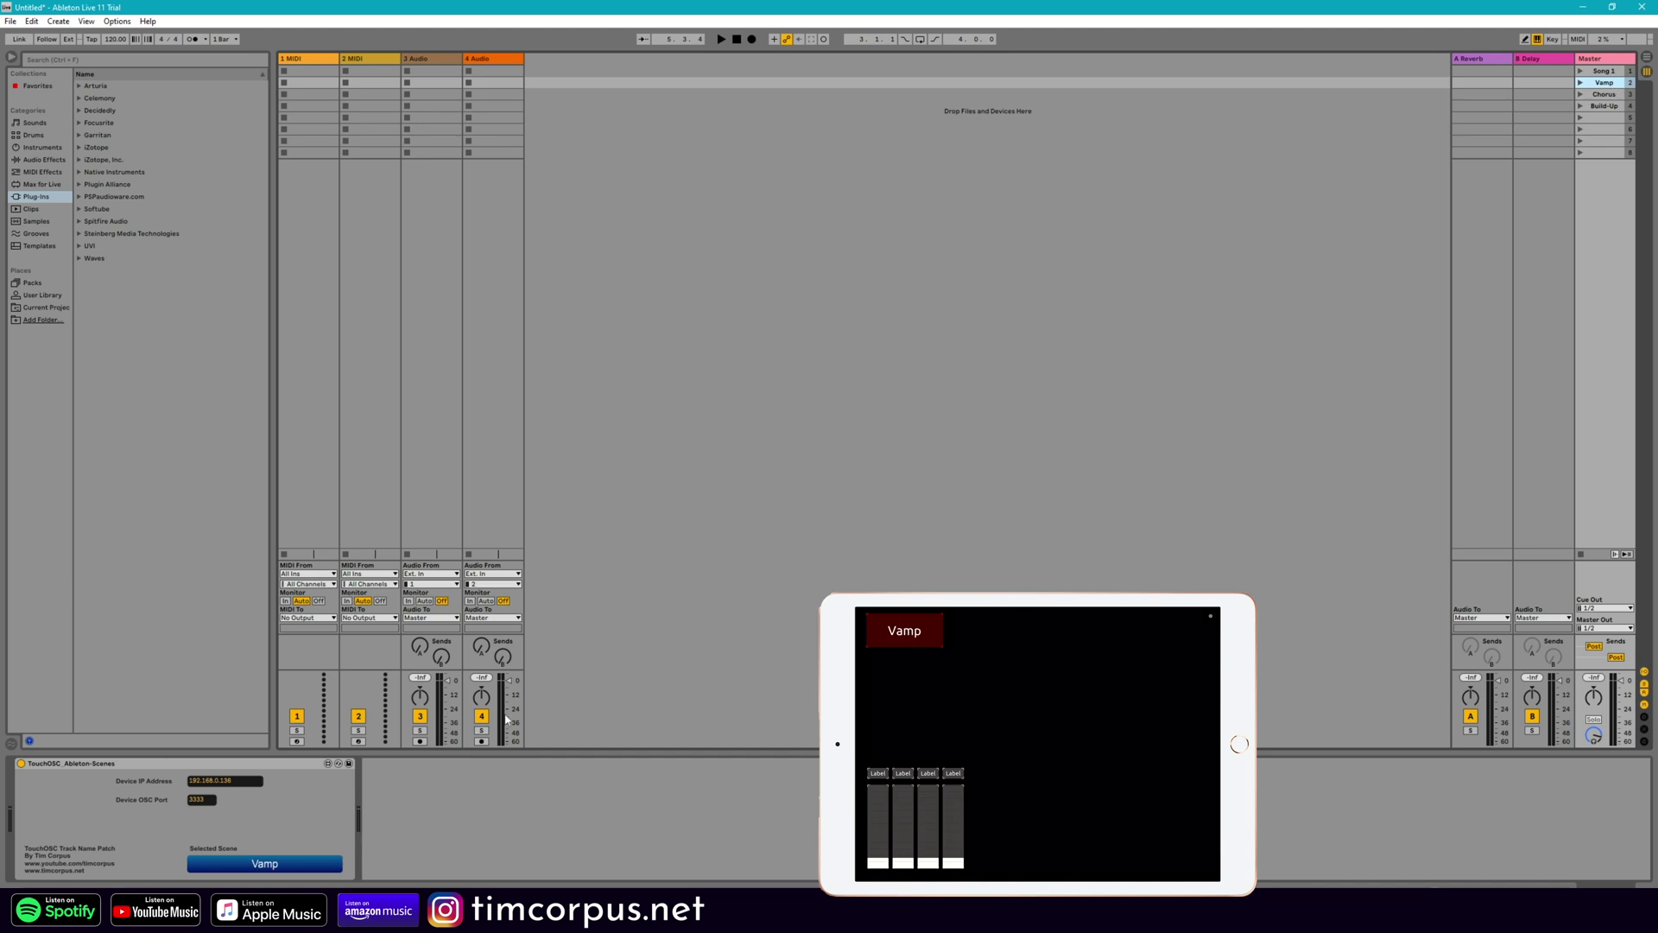
{"action": "left_click", "coordinate": [1599, 95]}
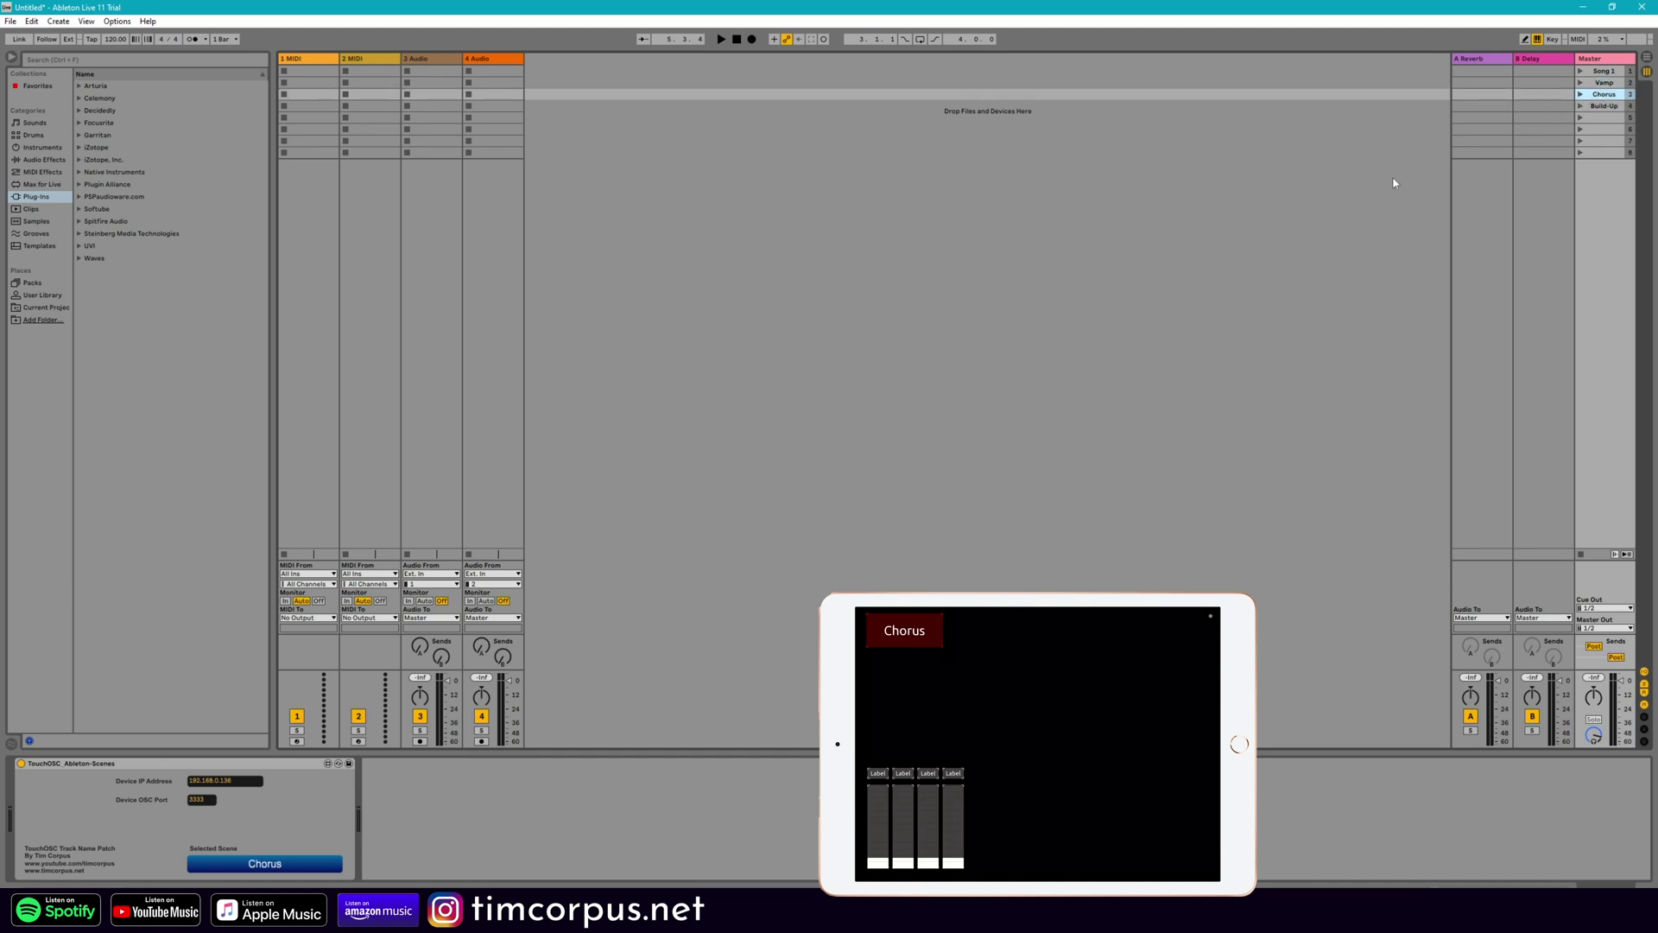
- Open the device patch in Max, maximize its window and turn presentation mode off
{"action": "left_click", "coordinate": [328, 763]}
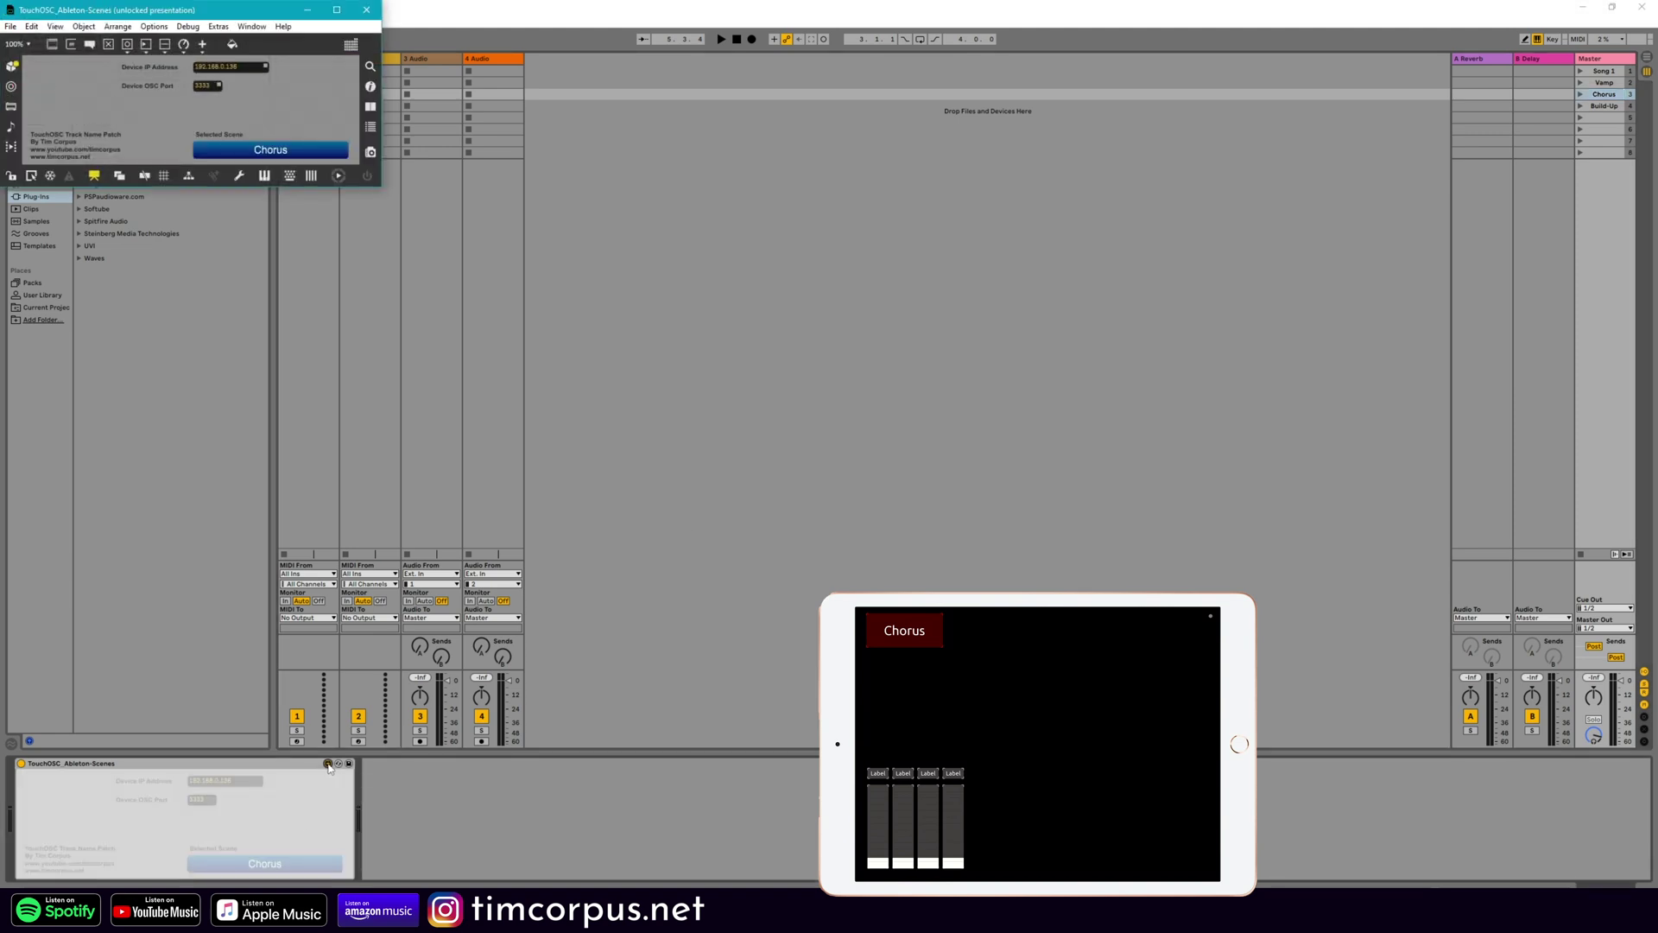
{"action": "double_click", "coordinate": [337, 20]}
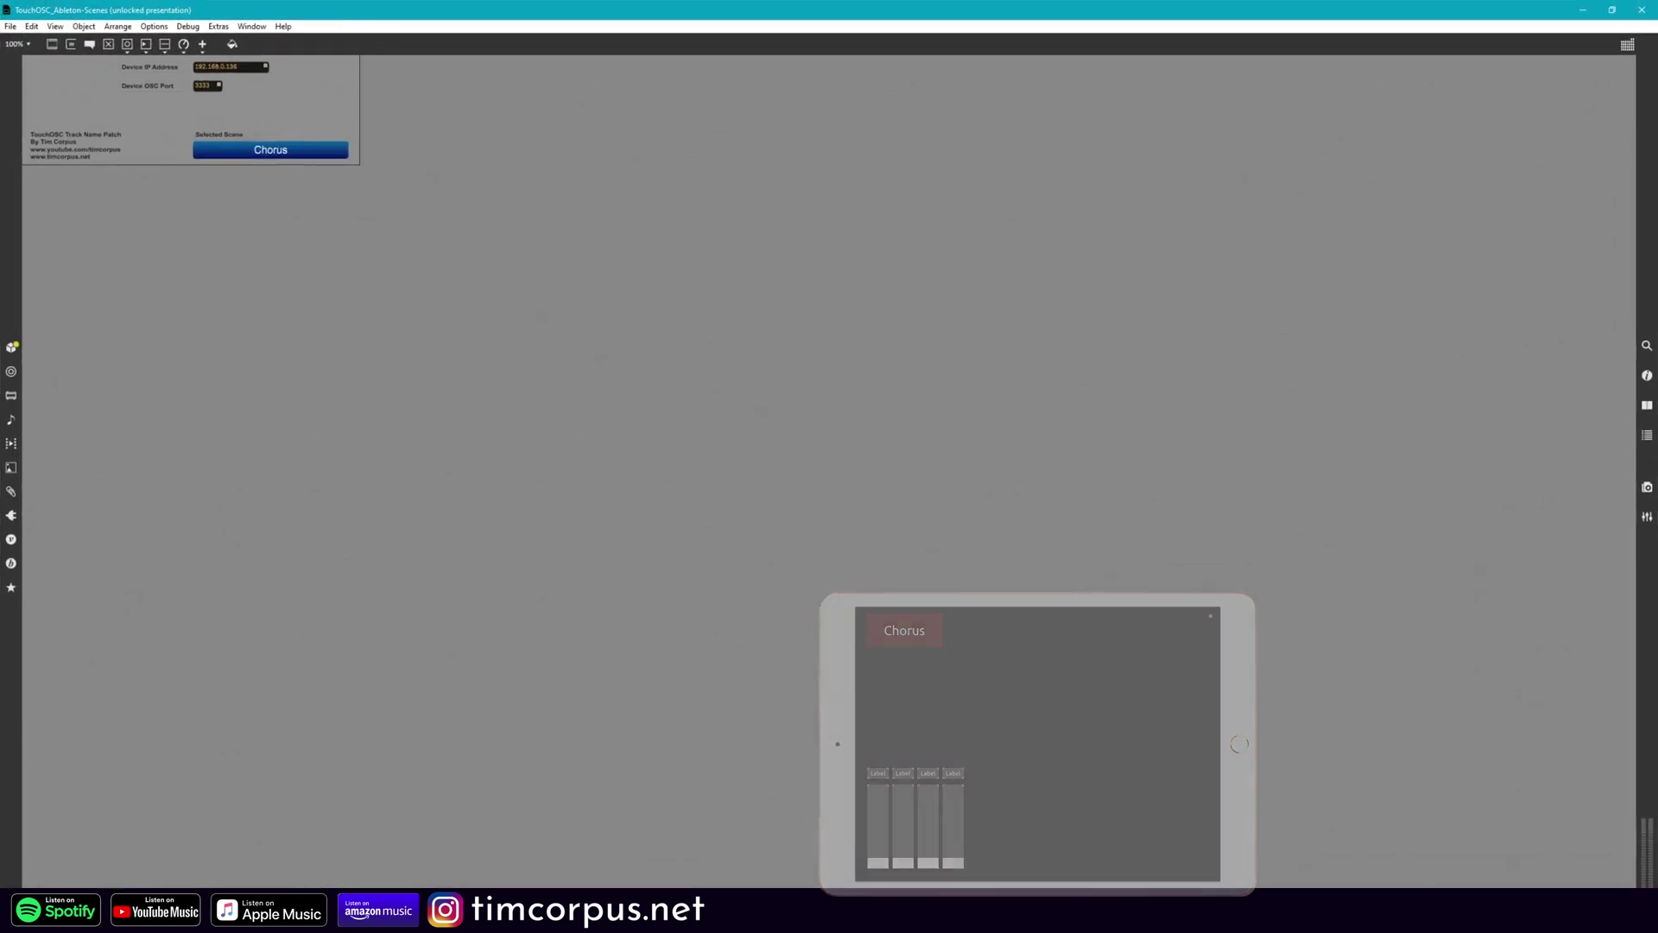
{"action": "key", "text": "ctrl+alt+e"}
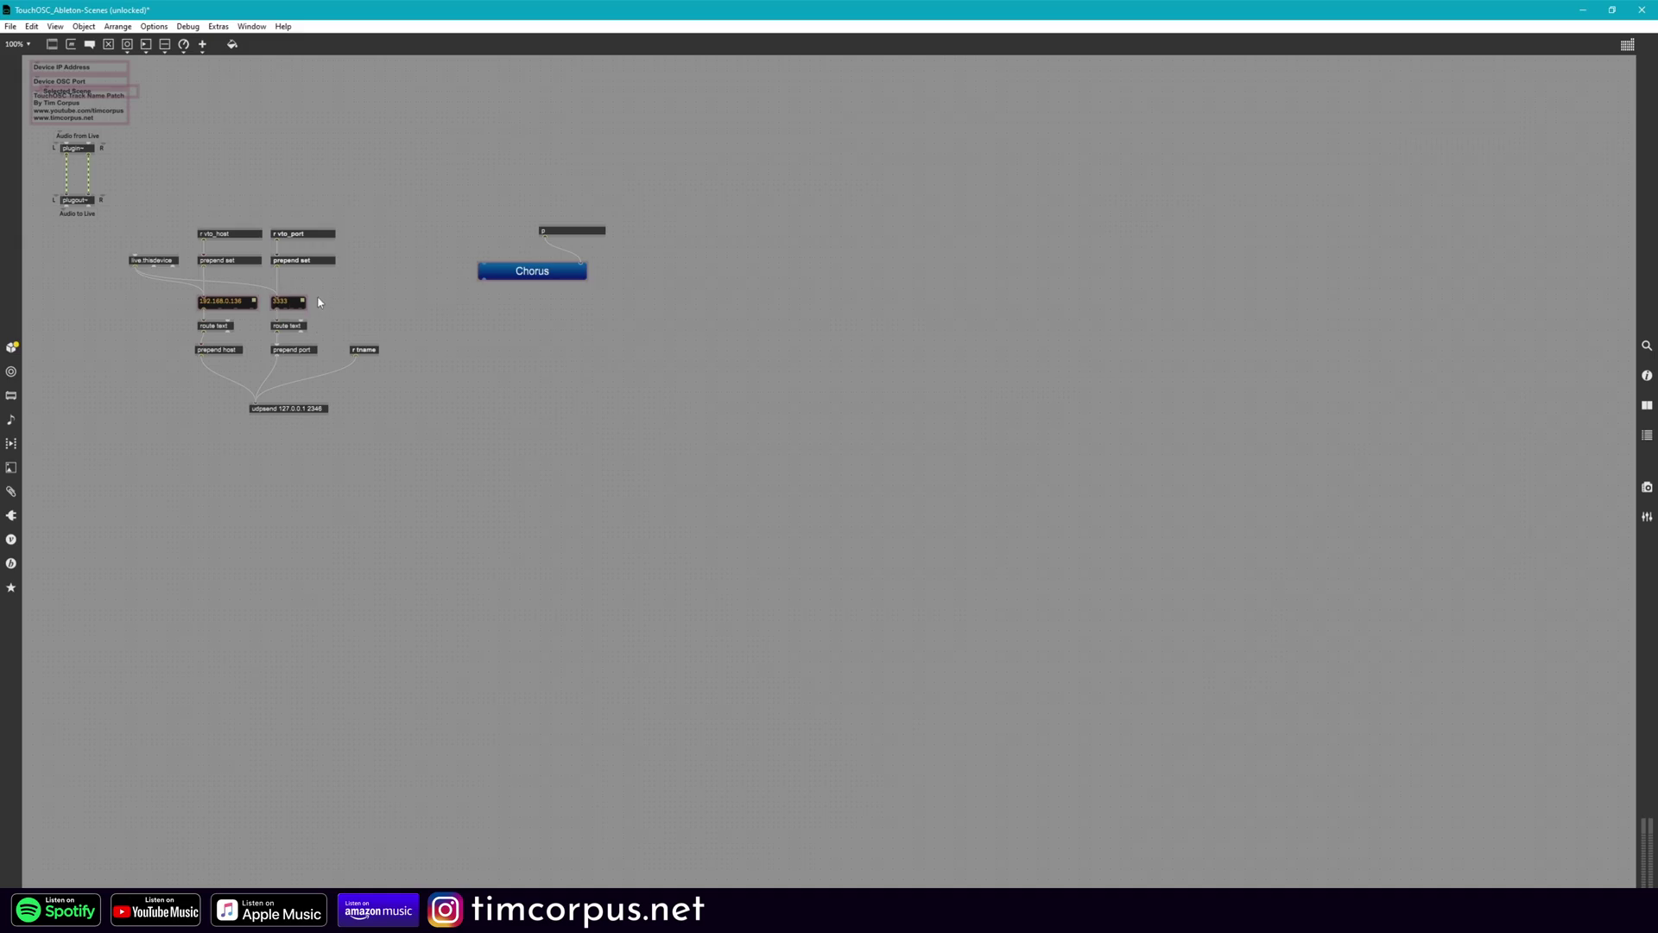
- Open the p subpatch to inspect it, close it, then close the device patch
{"action": "right_click", "coordinate": [536, 236]}
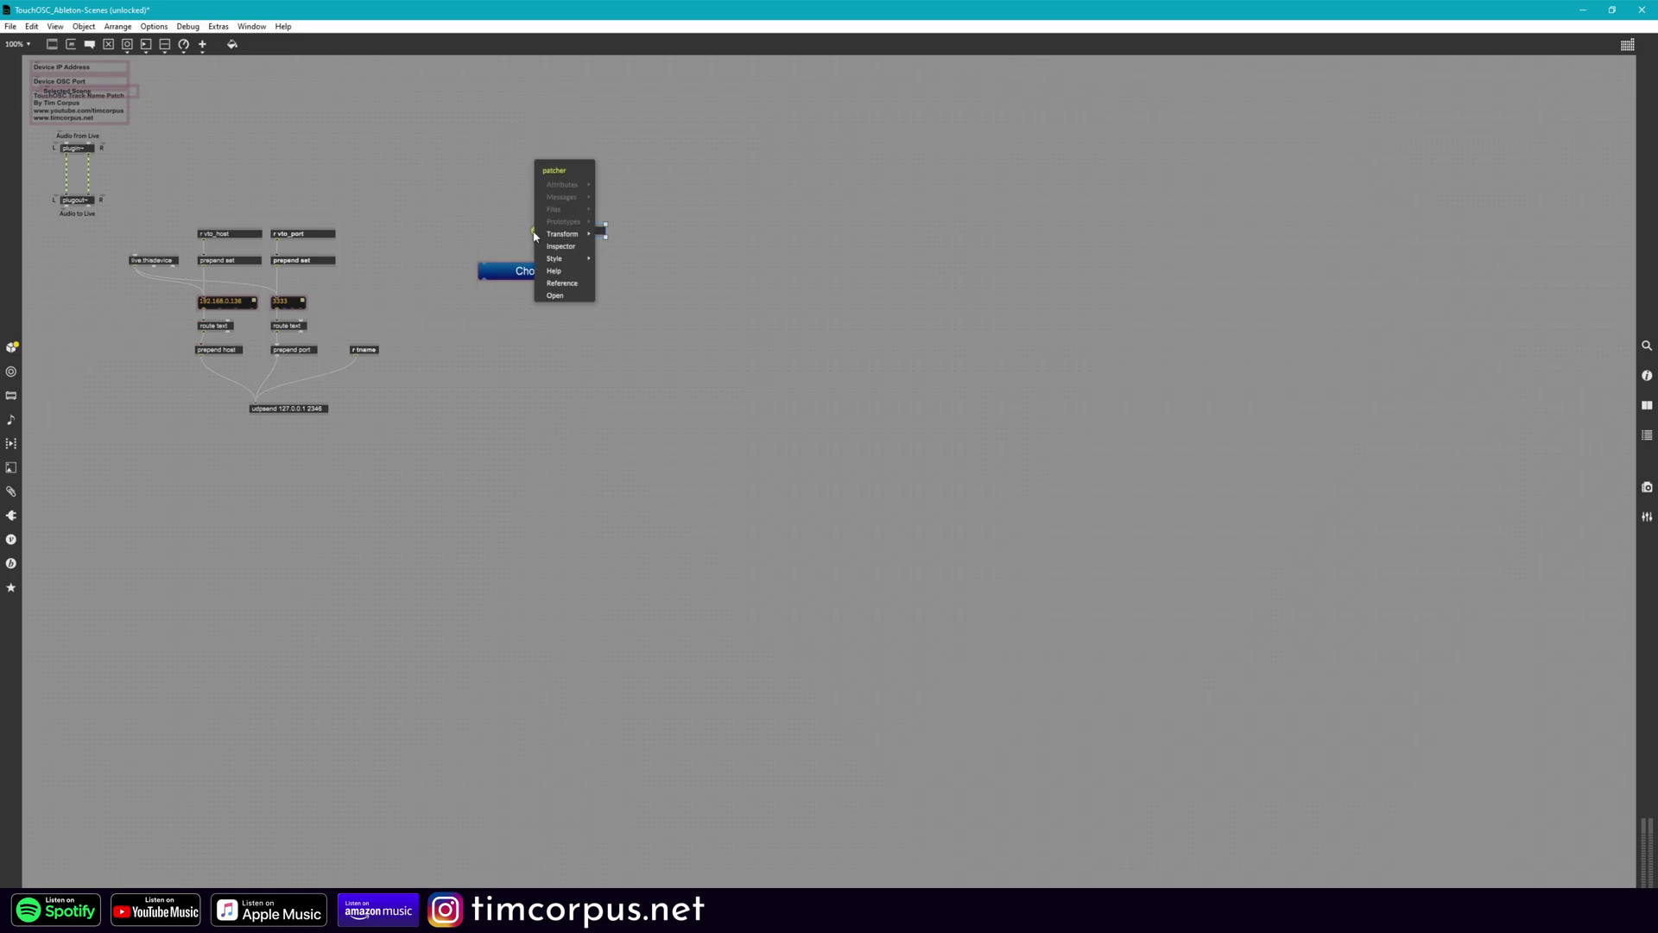
{"action": "left_click", "coordinate": [554, 295]}
{"action": "left_click_drag", "start_coordinate": [1095, 223], "coordinate": [1009, 223]}
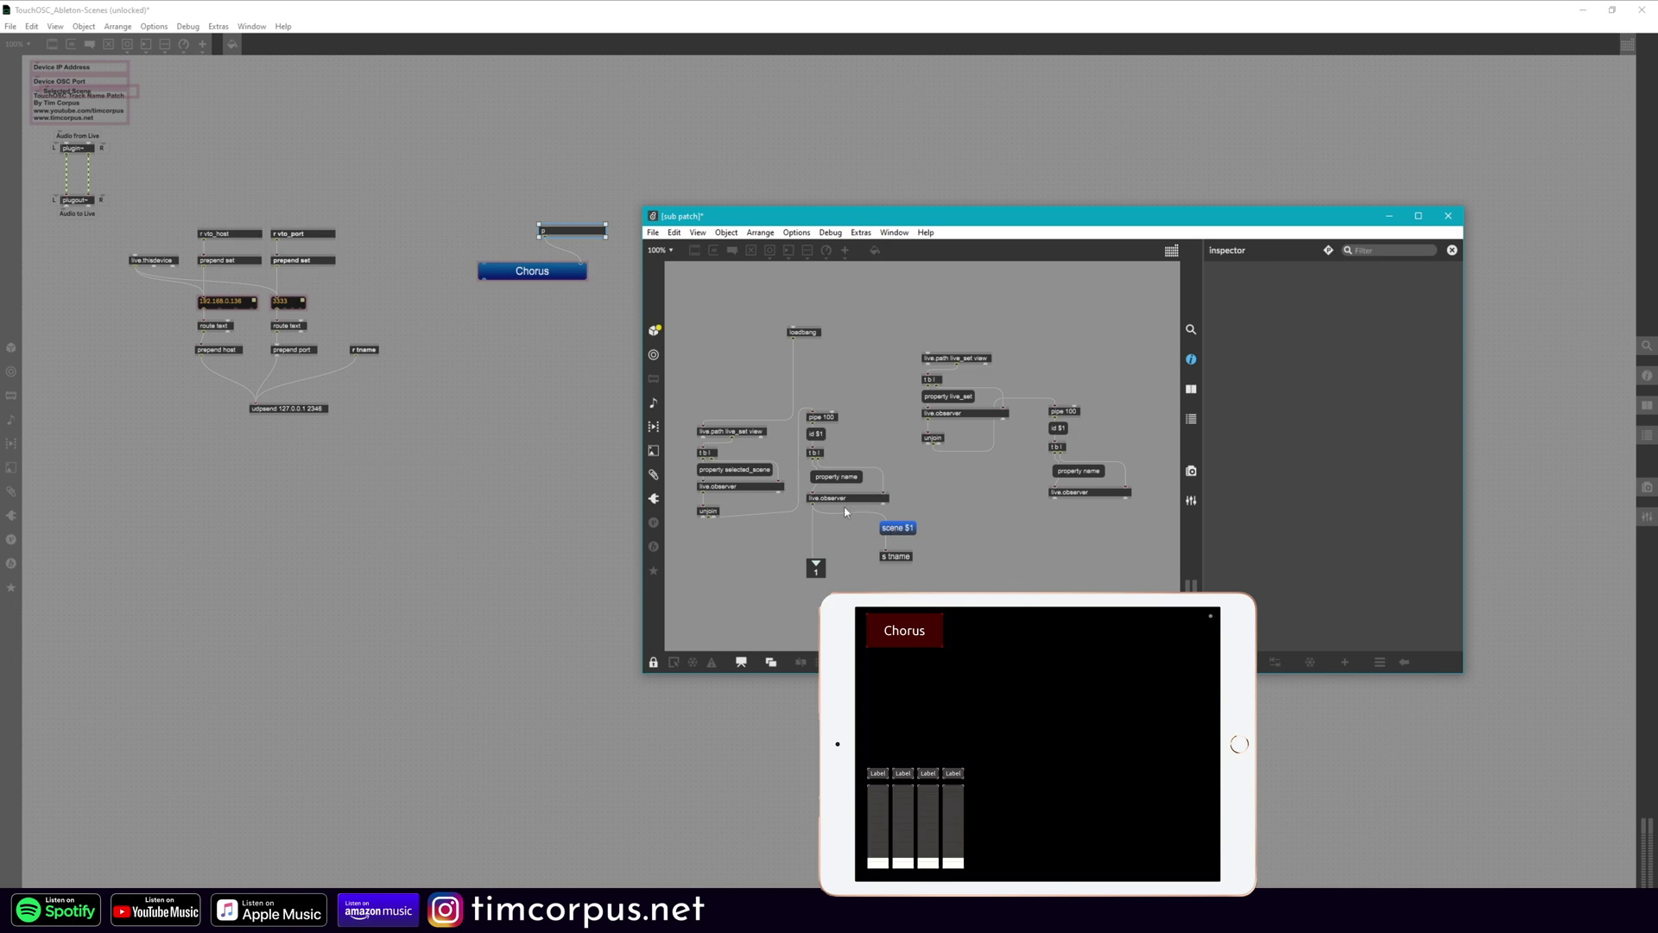
{"action": "left_click", "coordinate": [1449, 216]}
{"action": "left_click", "coordinate": [559, 271]}
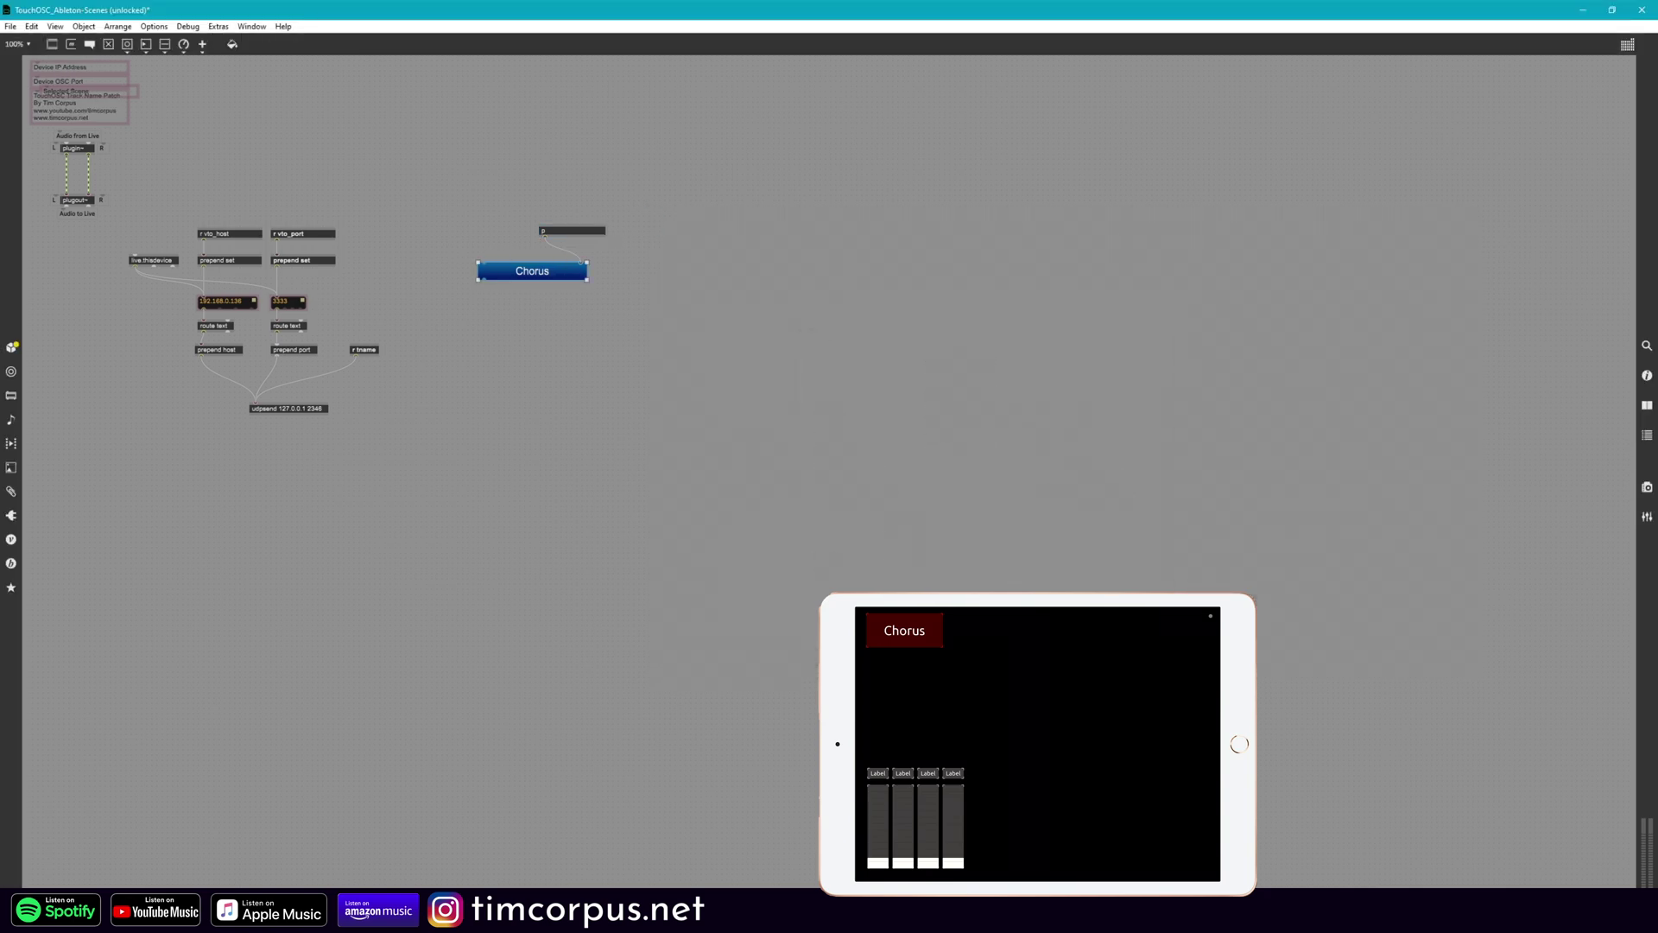
{"action": "left_click", "coordinate": [1641, 9]}
- Answer the Max save prompt, then select Song 1, Chorus, Build-Up and finally Vamp
{"action": "left_click", "coordinate": [822, 506]}
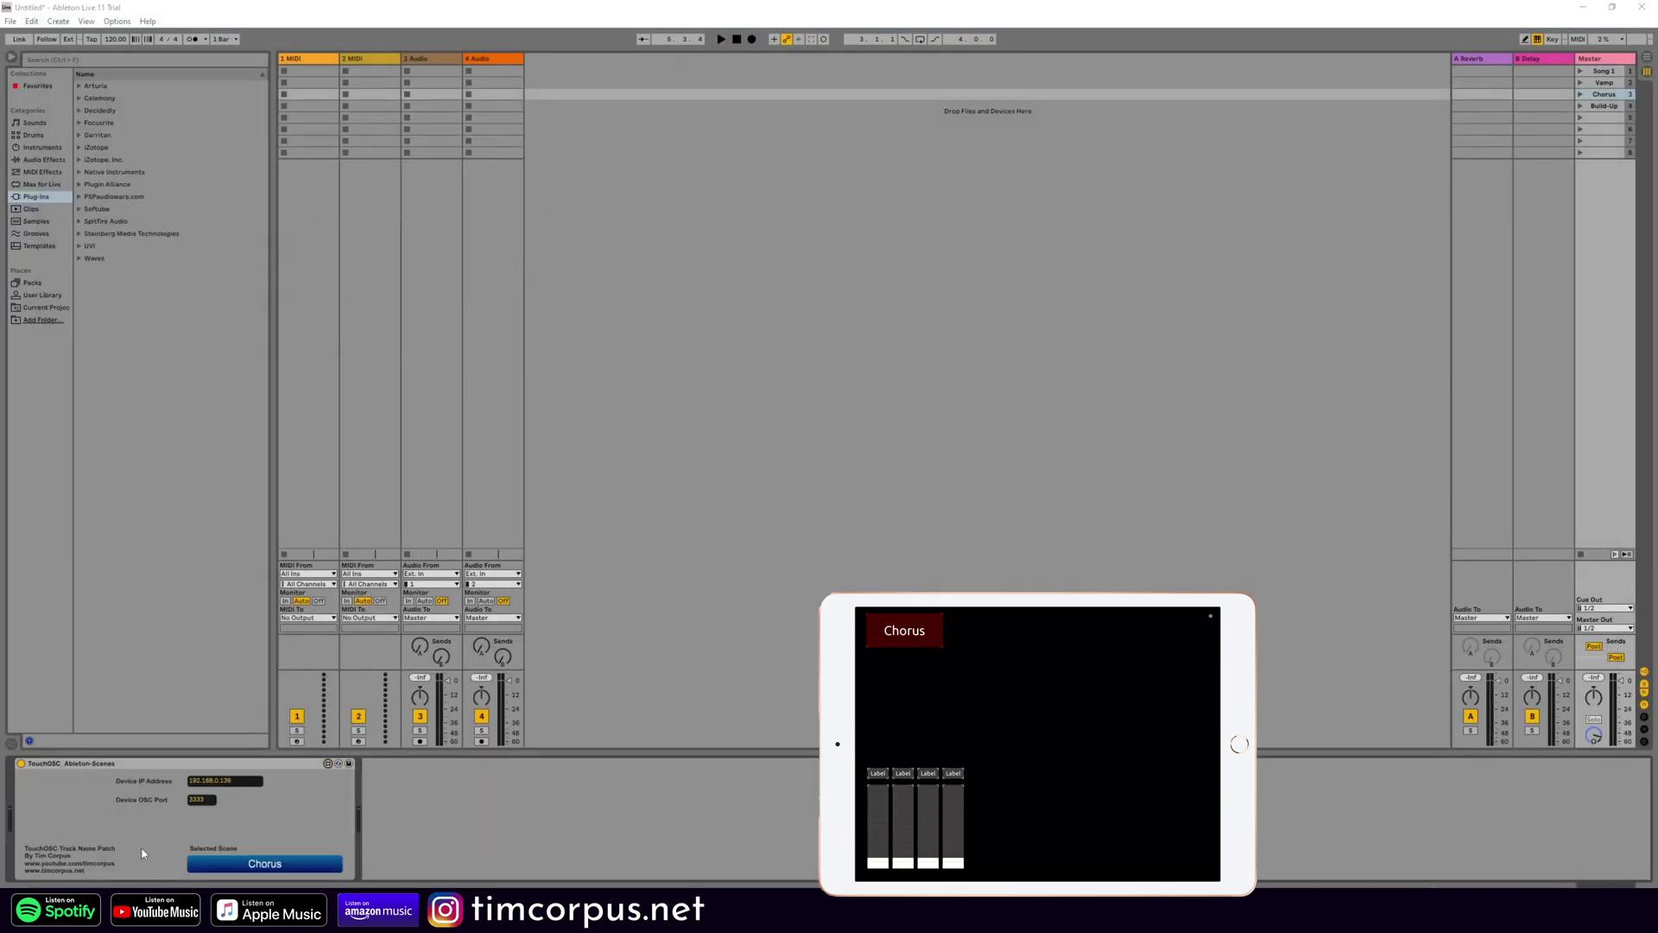
{"action": "left_click", "coordinate": [1604, 71]}
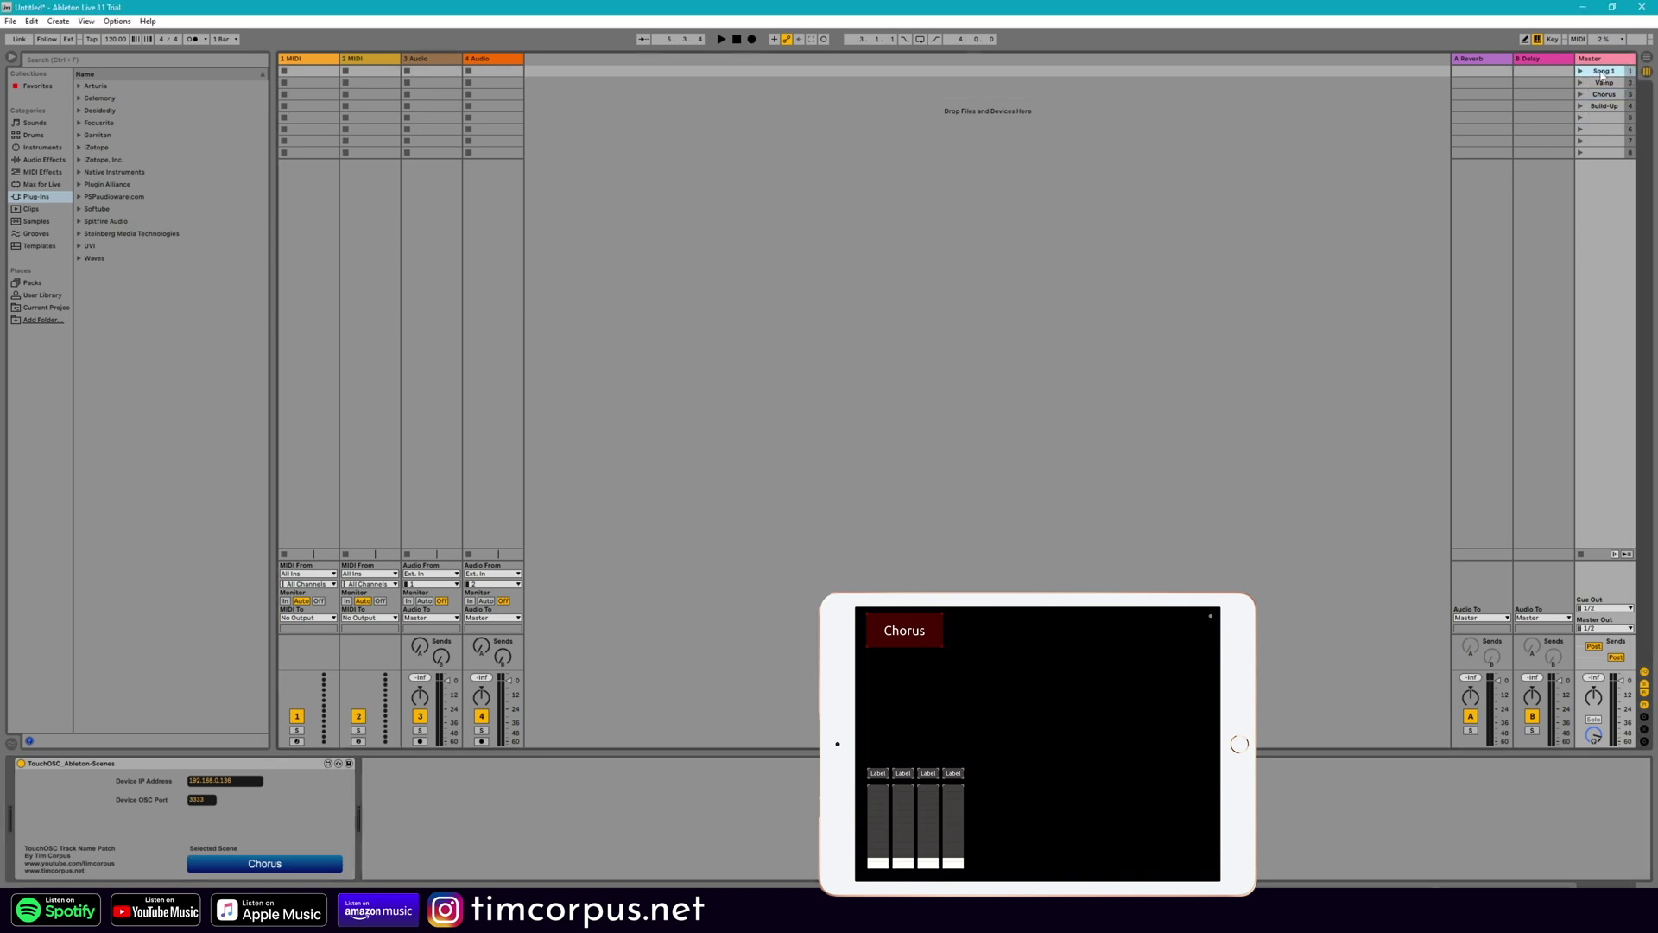
{"action": "left_click", "coordinate": [1600, 96]}
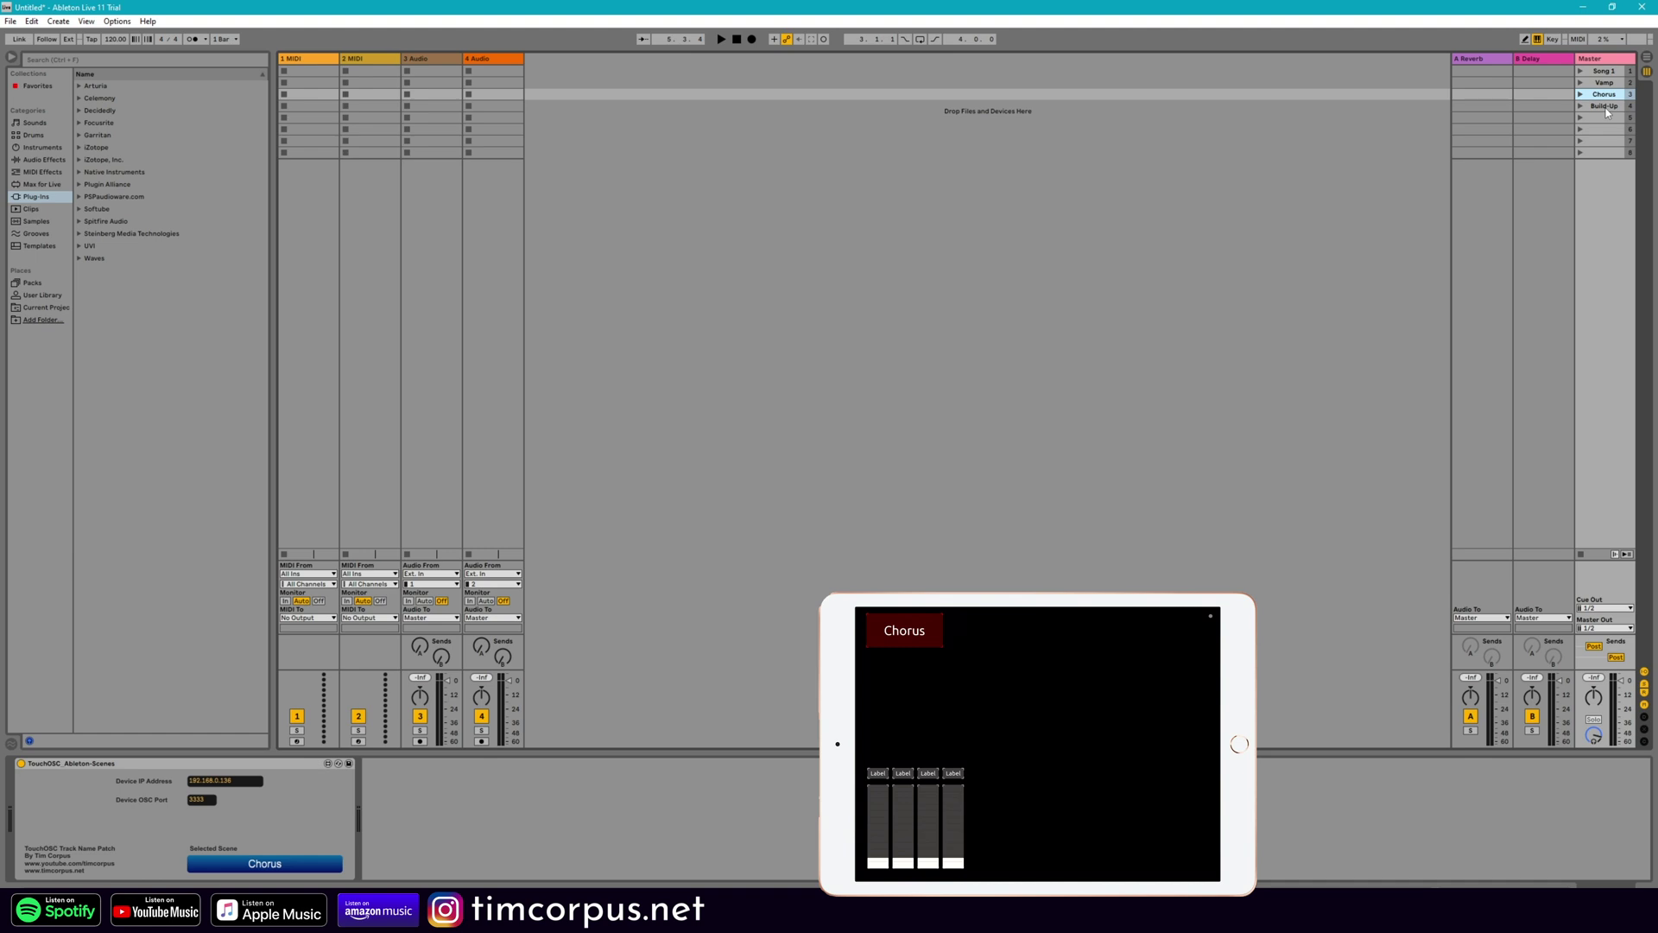
{"action": "left_click", "coordinate": [1604, 107]}
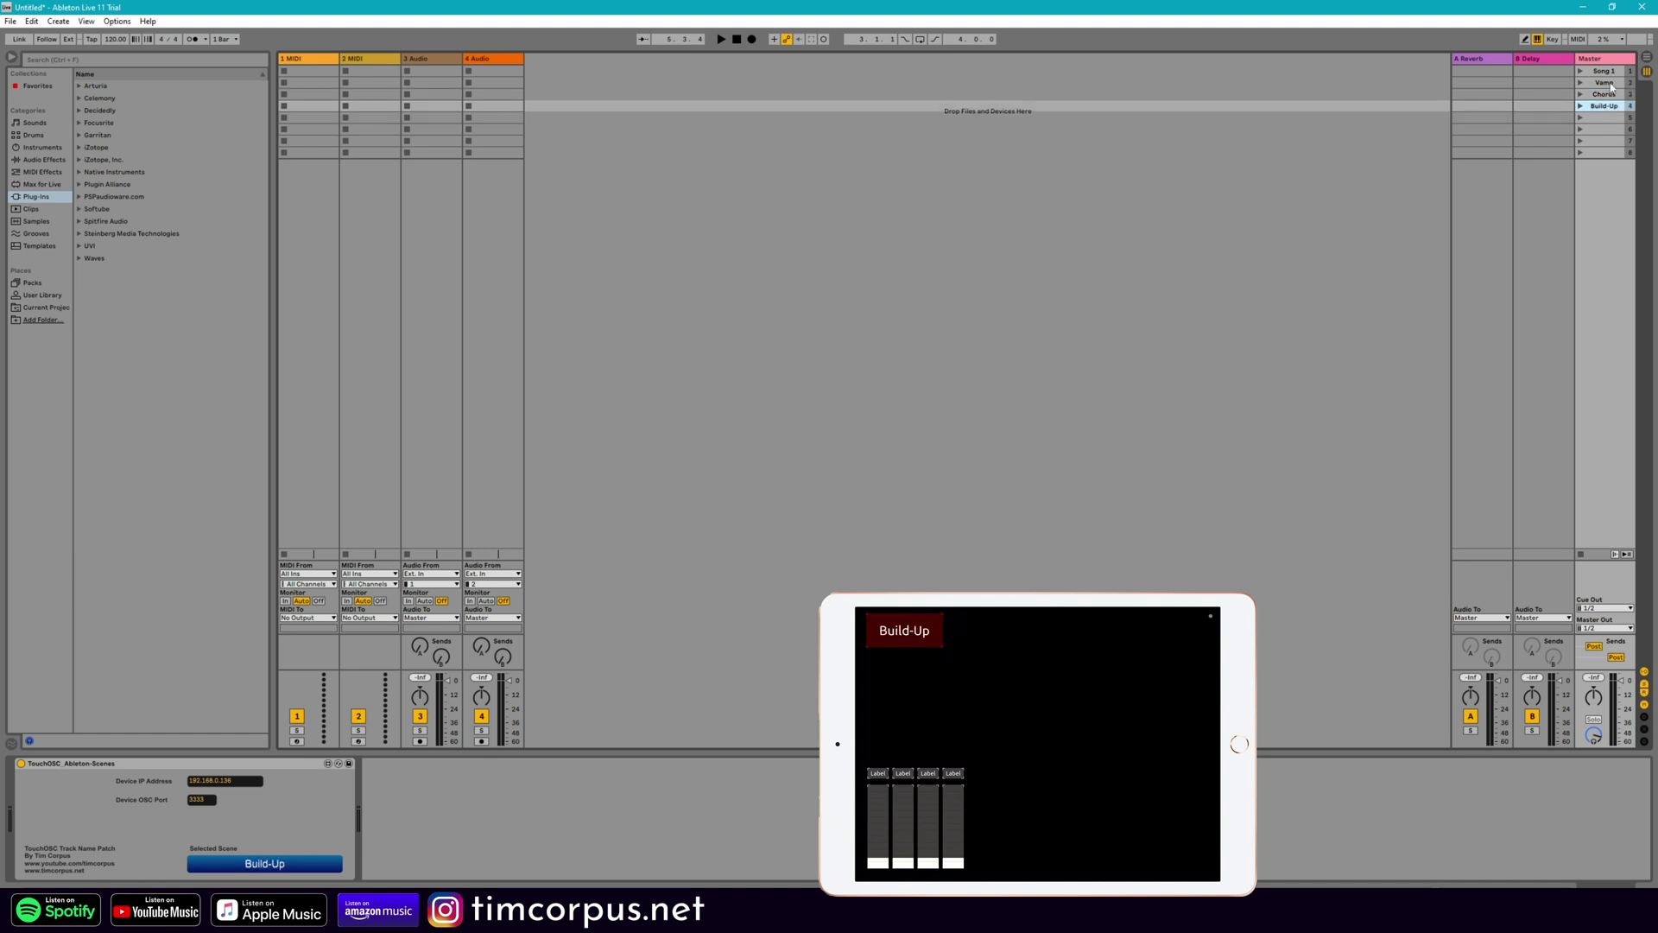
{"action": "left_click", "coordinate": [1609, 83]}
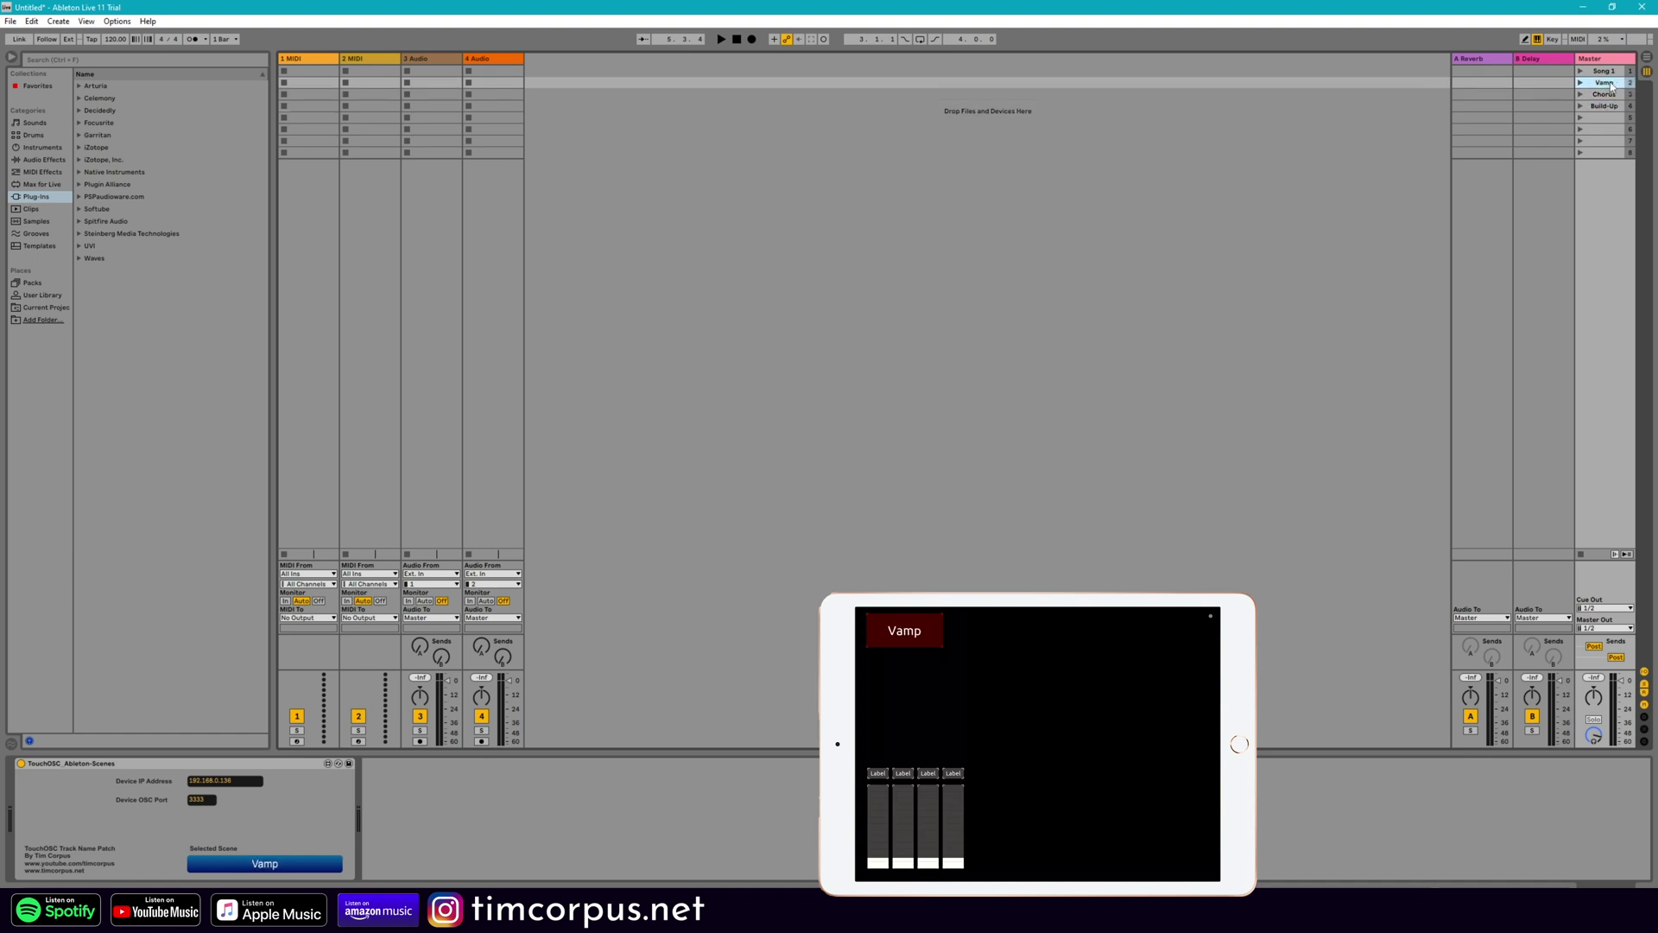